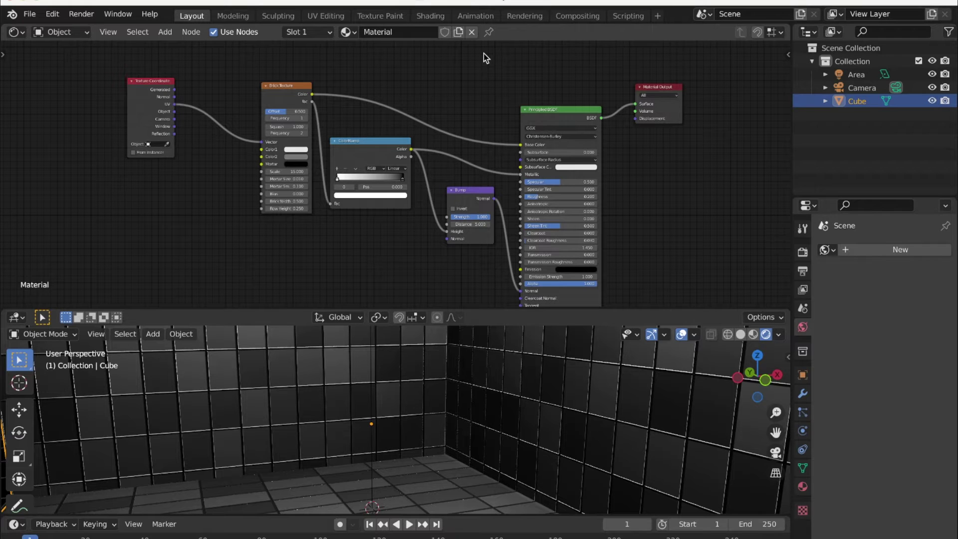
drag(246, 61, 603, 184)
drag(263, 61, 614, 232)
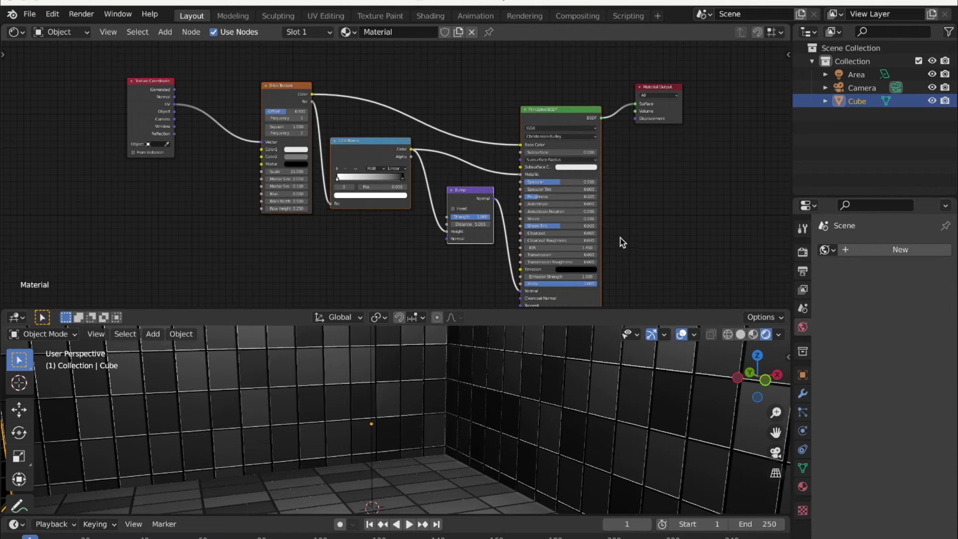
key(XF86AudioMute)
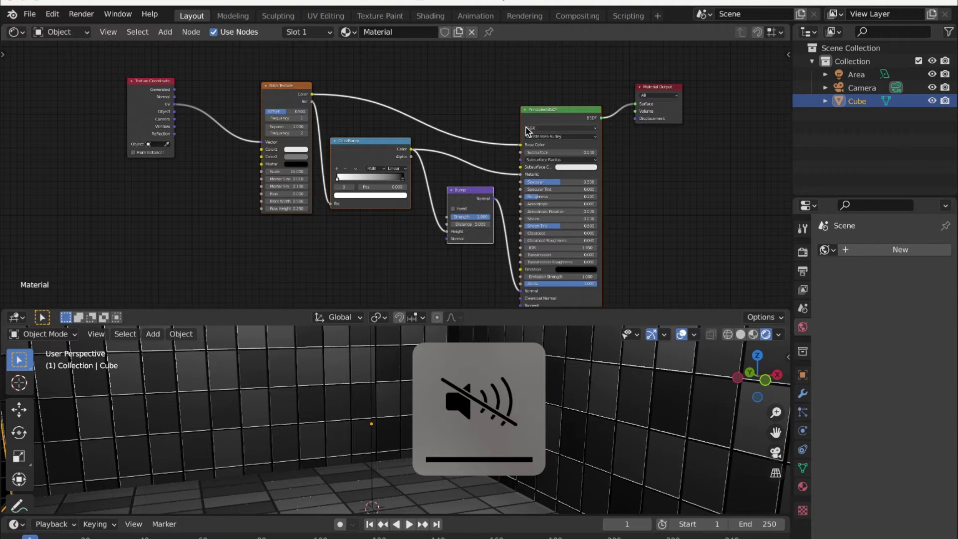
click(448, 93)
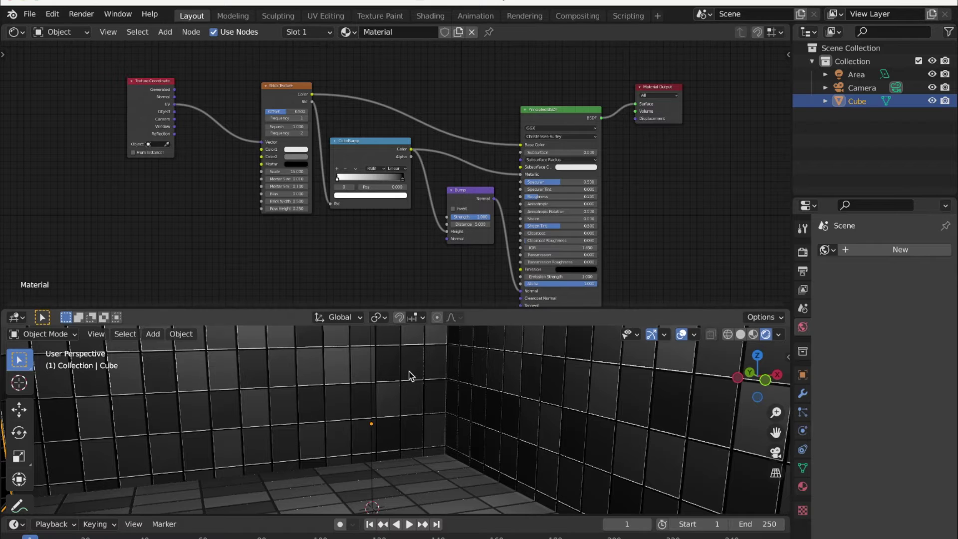
middle_drag(321, 405, 326, 403)
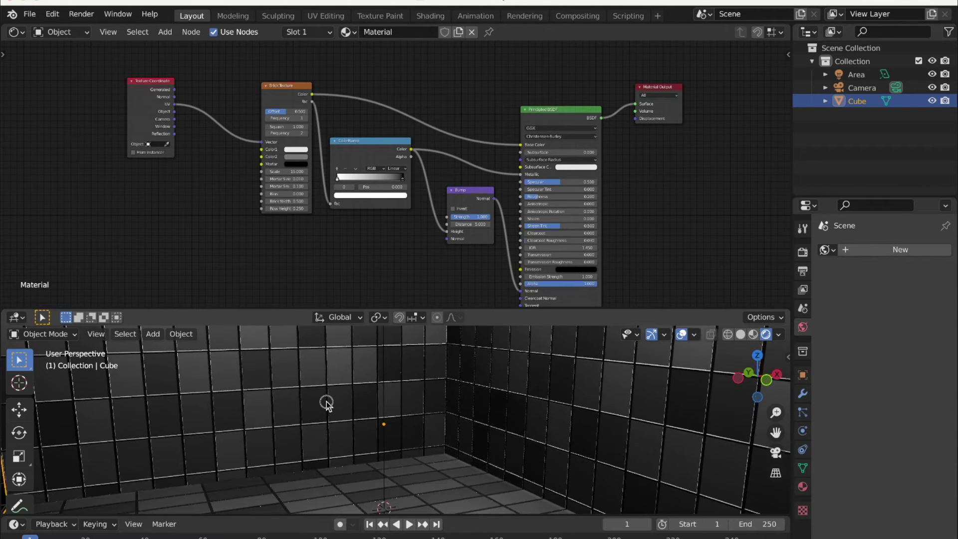
- Tidy the layout of the Brick Texture, ColorRamp, Bump and Principled BSDF nodes and make the node editor area slightly taller
drag(272, 92, 266, 96)
drag(386, 149, 383, 148)
drag(463, 190, 454, 185)
drag(532, 110, 531, 94)
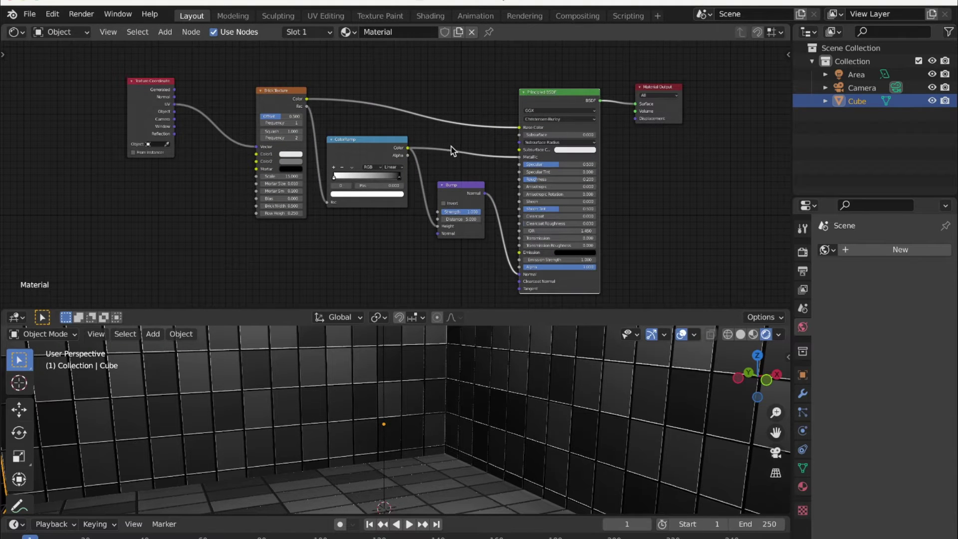
middle_drag(468, 408, 367, 417)
drag(387, 308, 387, 327)
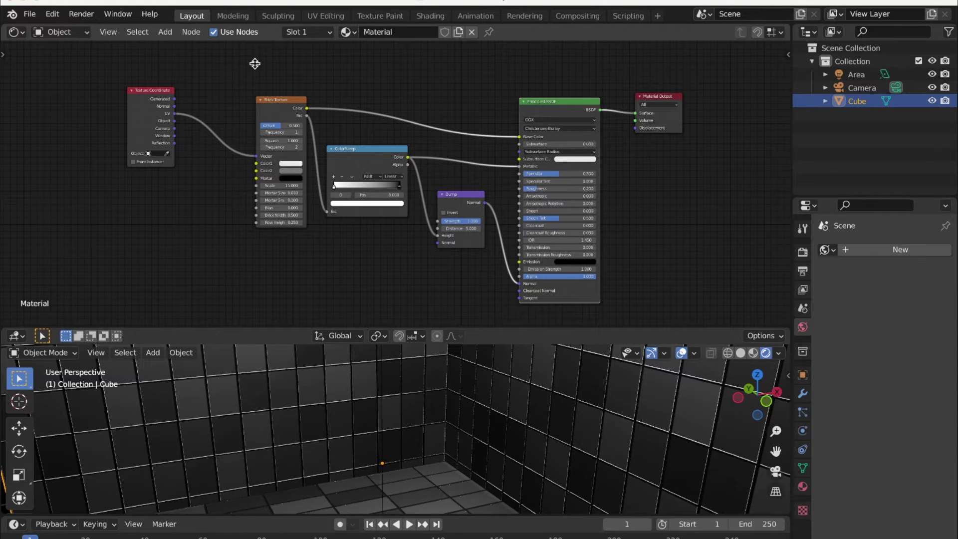
drag(275, 98, 263, 97)
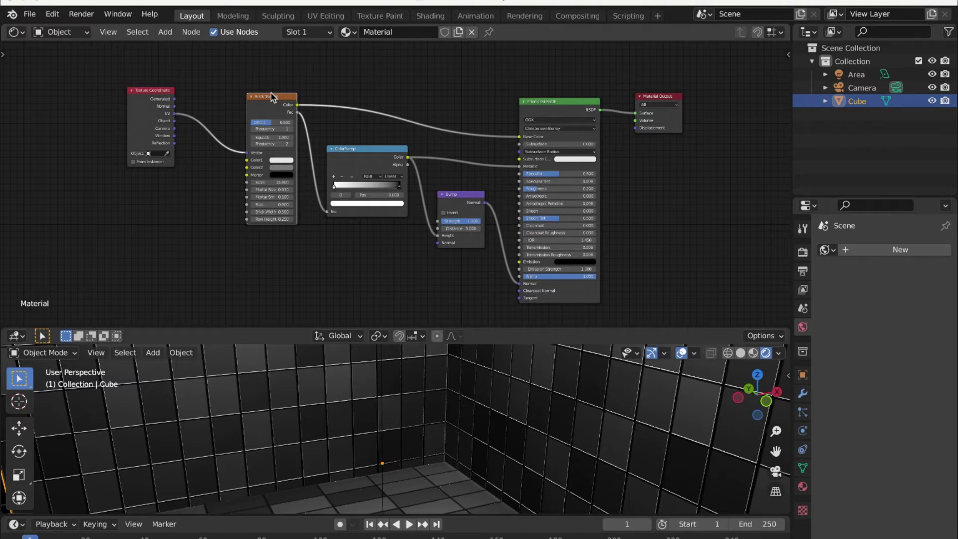
middle_drag(434, 432, 438, 424)
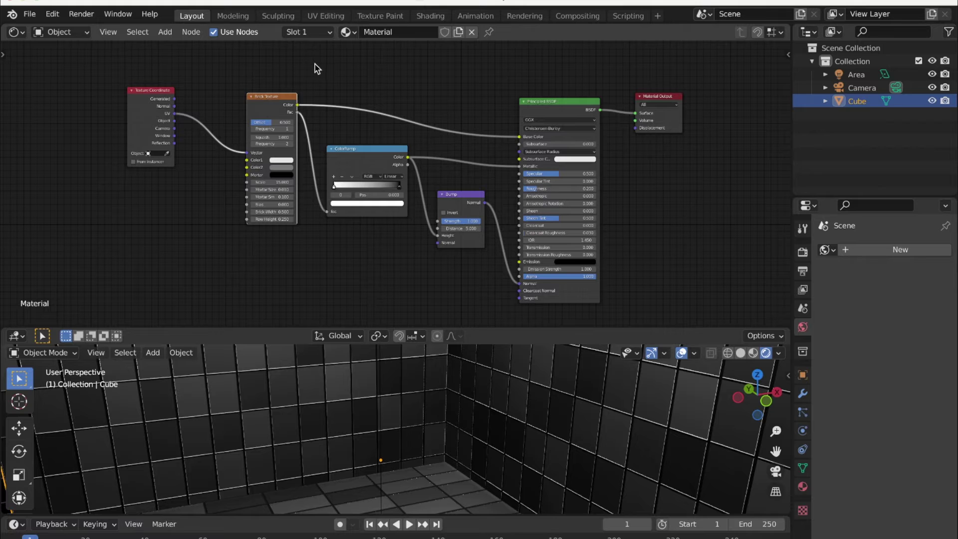
drag(269, 97, 271, 93)
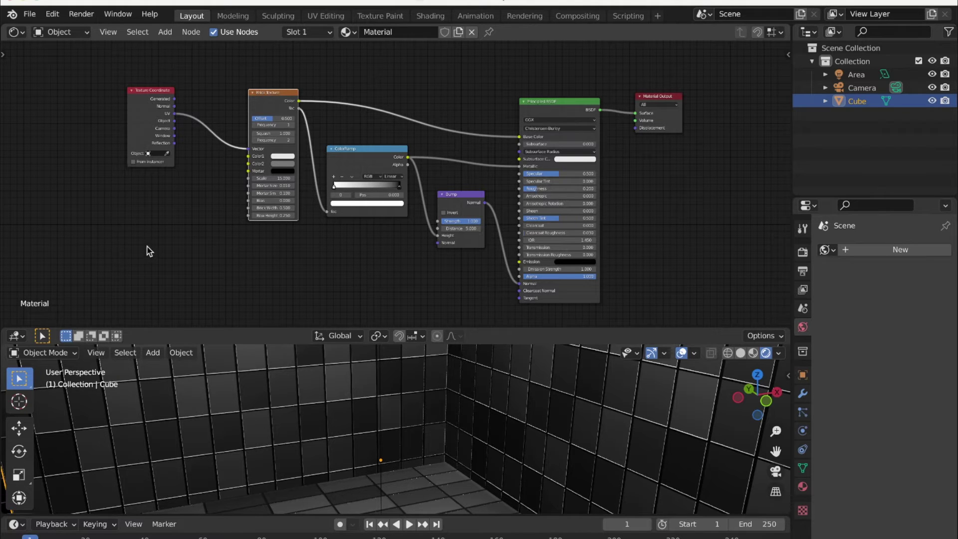
- Add a Value input node and place it above and beside the Texture Coordinate node, at the outer end of the node tree
key(shift+a)
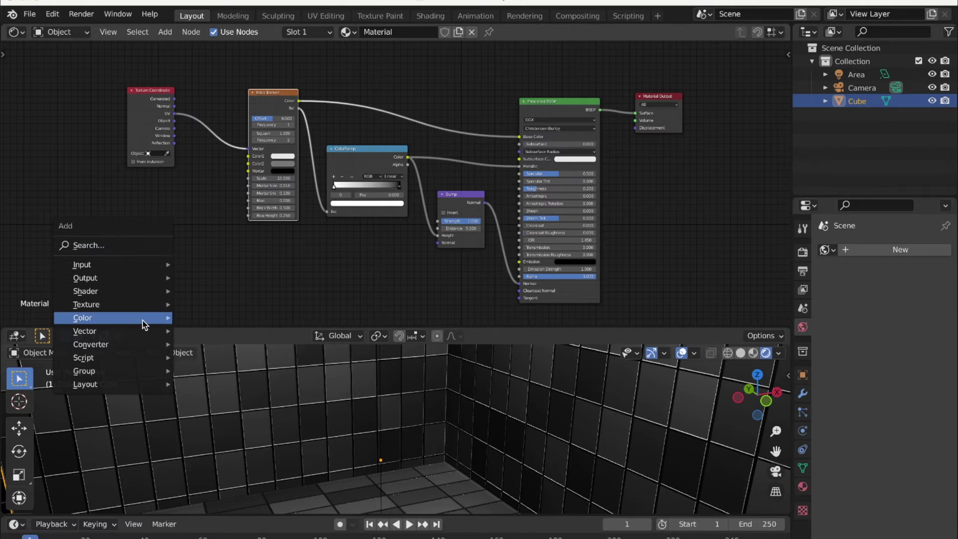
mouse_move(139, 344)
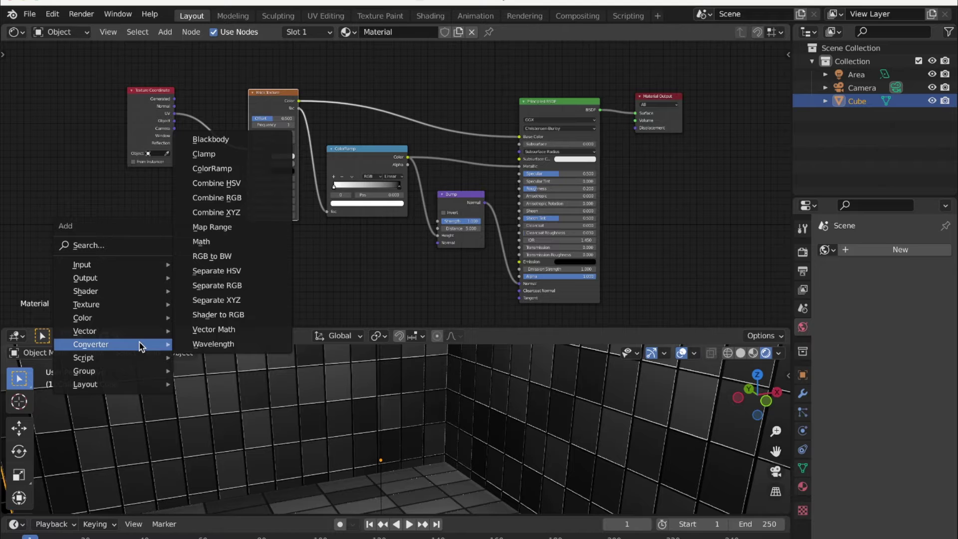
mouse_move(131, 268)
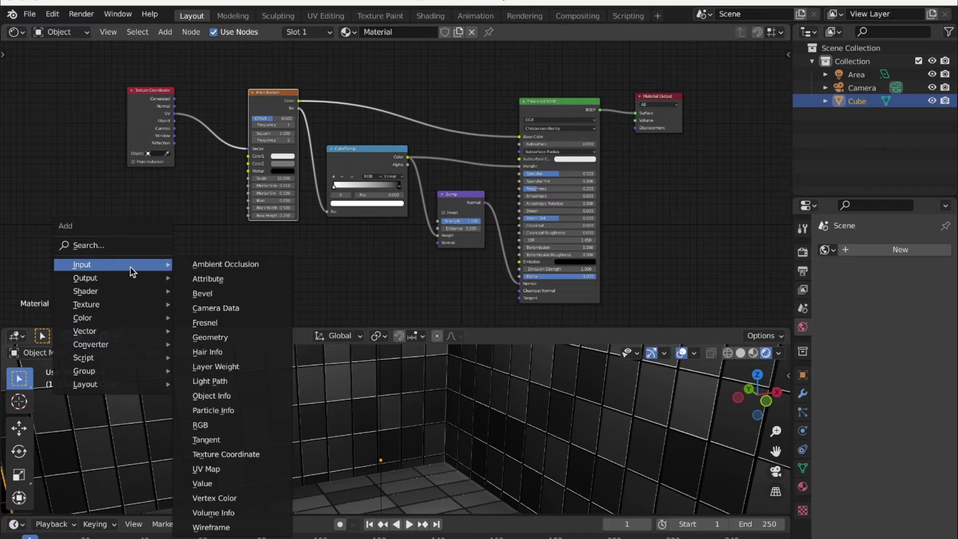
click(221, 484)
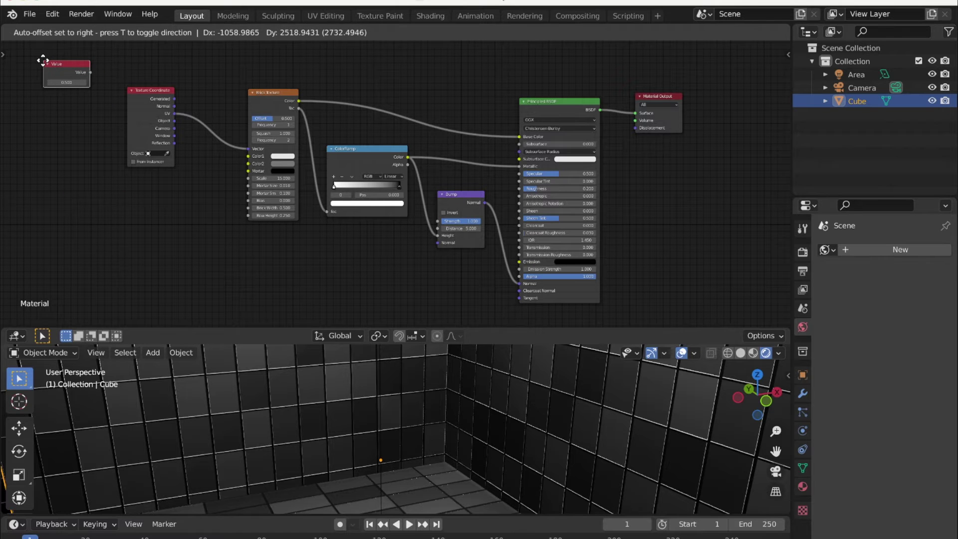
click(43, 61)
- Duplicate the Value node three times and stack the copies in a column below the original
key(shift+d)
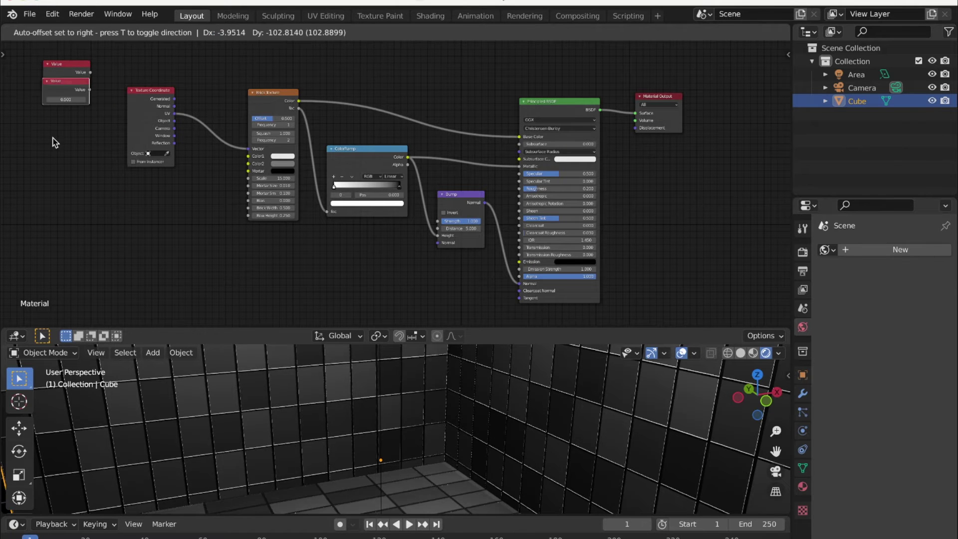
click(53, 138)
key(shift+d)
click(52, 237)
key(shift+d)
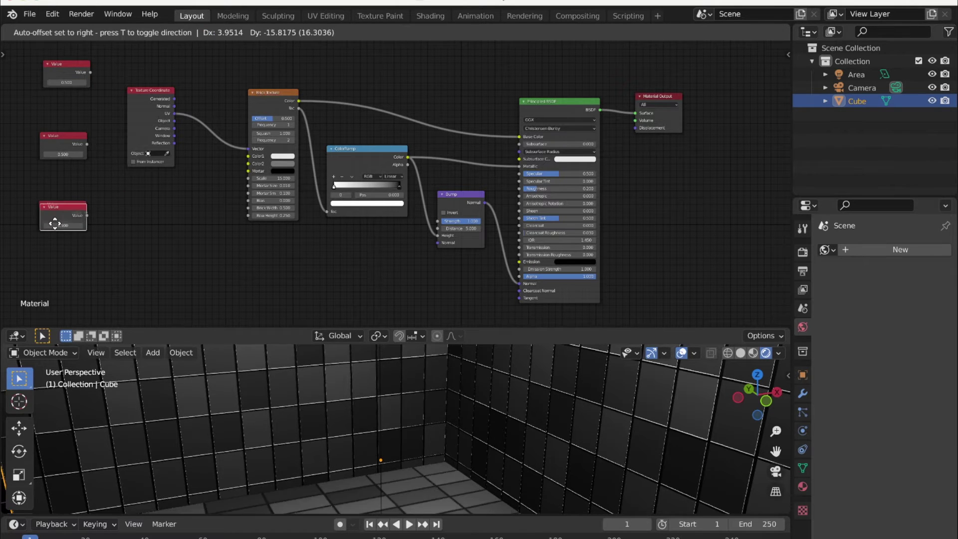
click(50, 292)
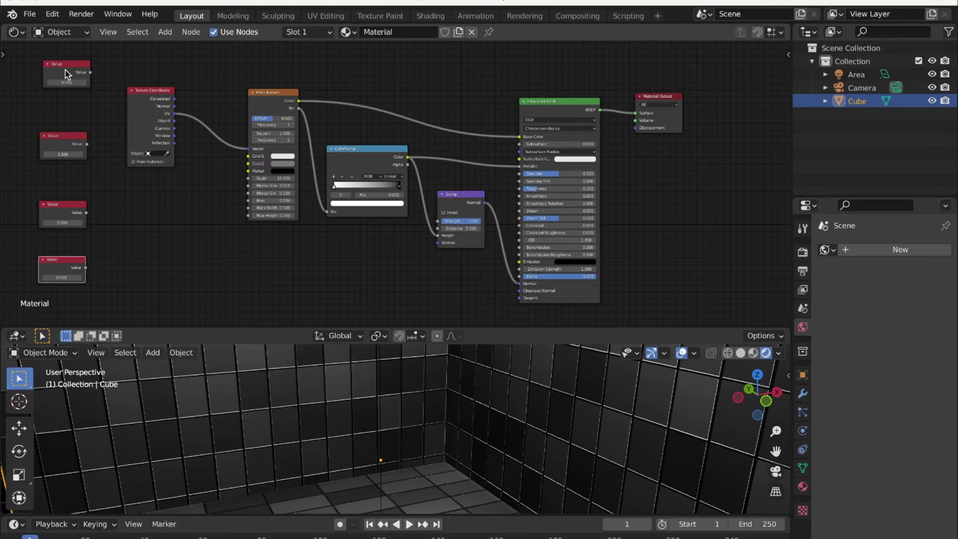
drag(90, 74, 248, 158)
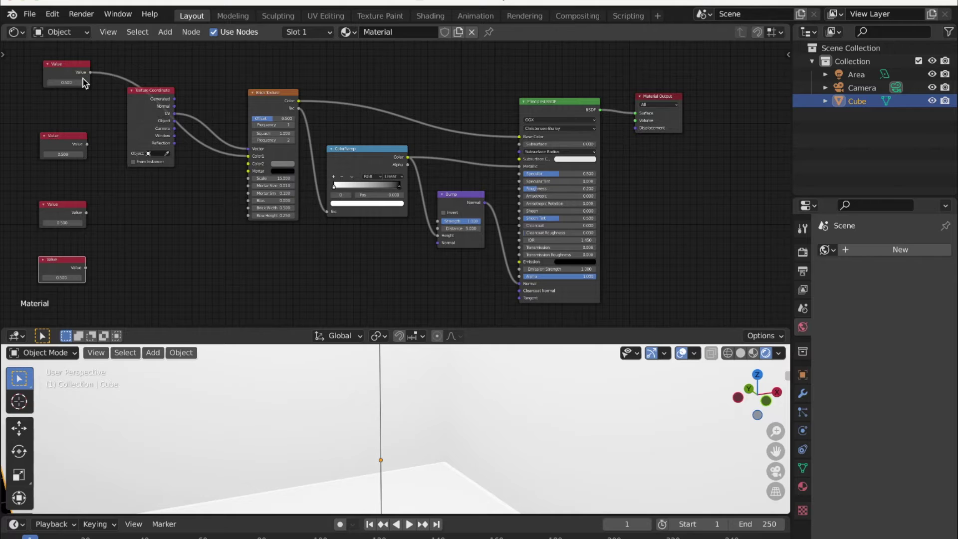
key(ctrl+z)
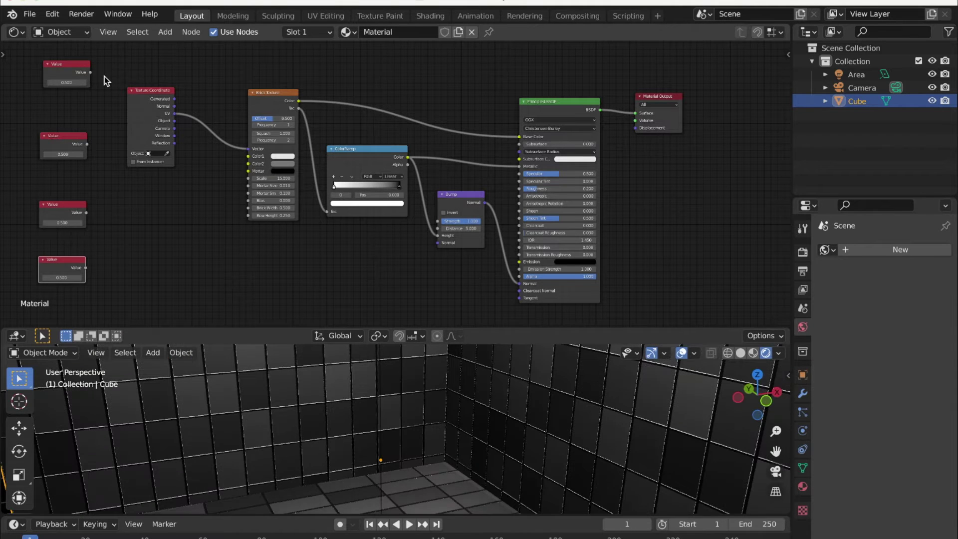
drag(90, 73, 249, 179)
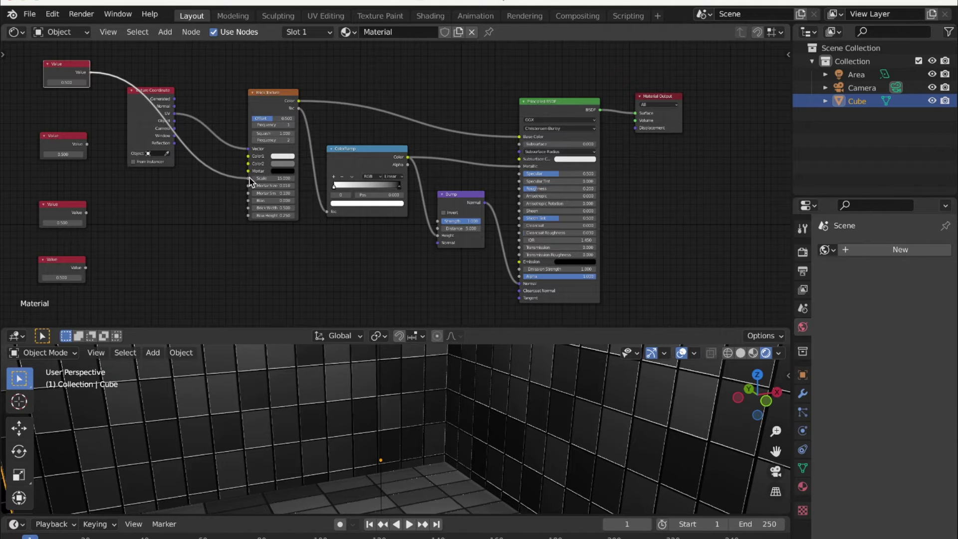
key(ctrl+z)
- Connect the uppermost Value node to the Brick Texture's Scale input and set its value to 12
drag(90, 72, 248, 178)
click(70, 82)
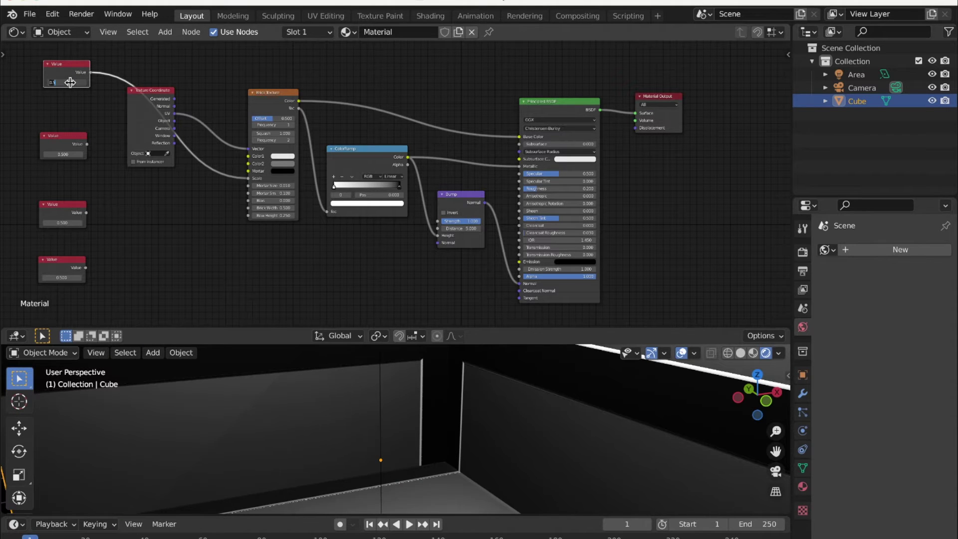
text(12)
key(Return)
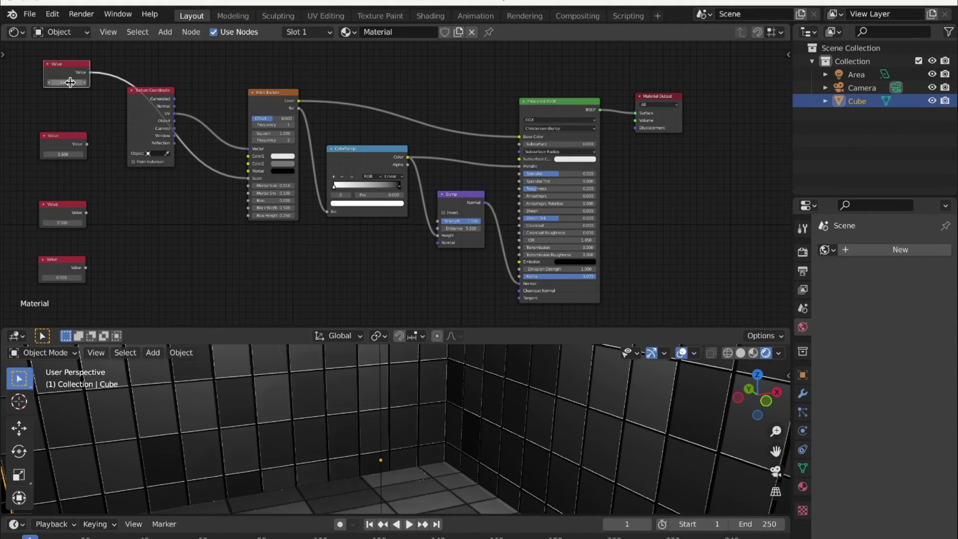
drag(61, 70, 49, 69)
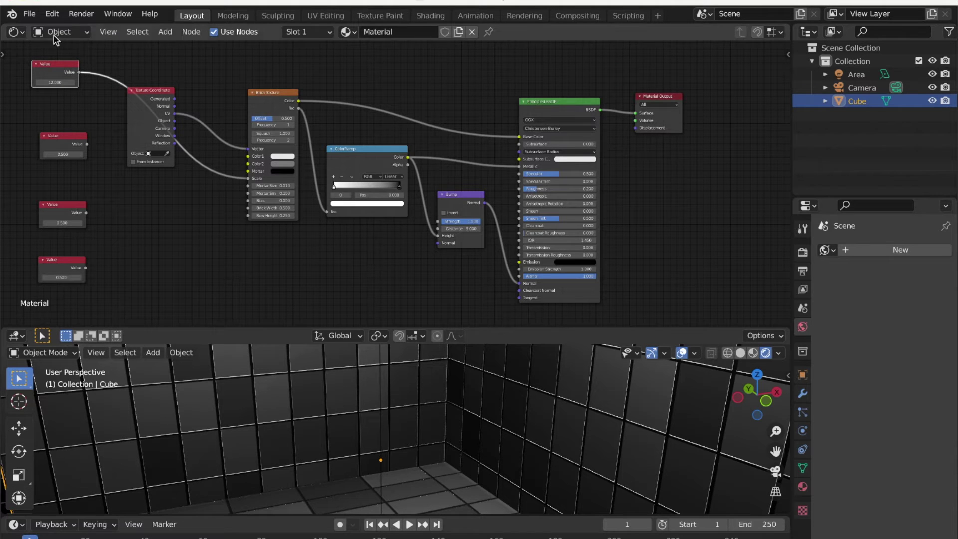
drag(54, 70, 56, 69)
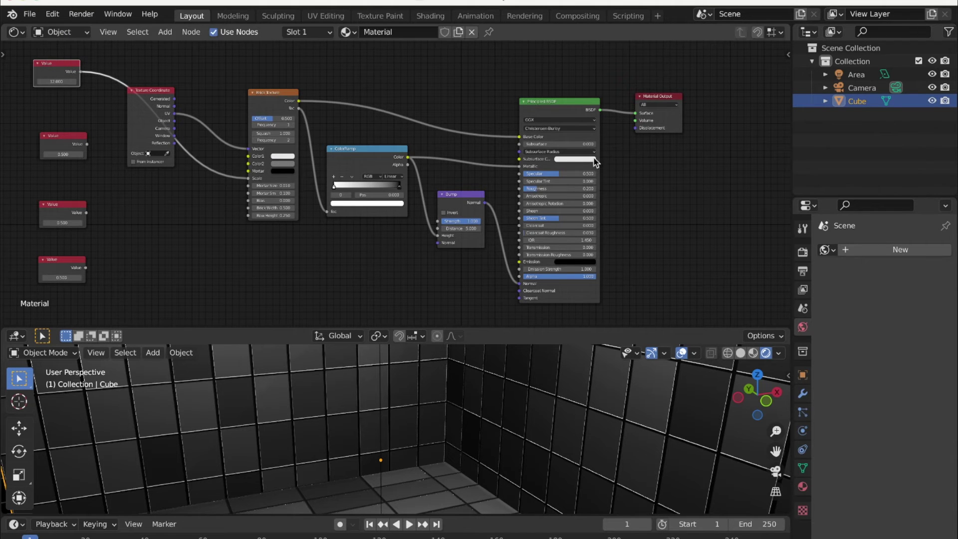
- Label the Value node that drives the Brick Texture scale as BrickTextureScale
key(n)
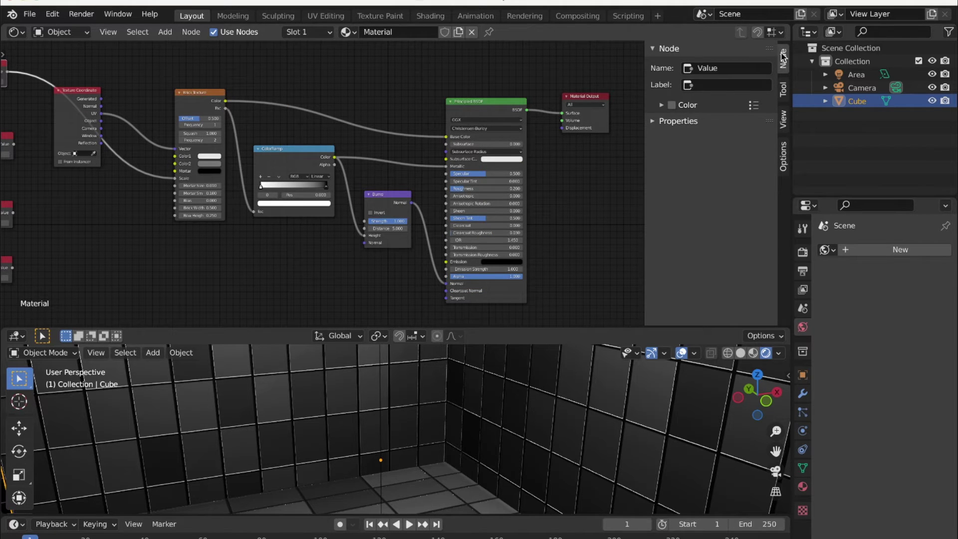
click(716, 84)
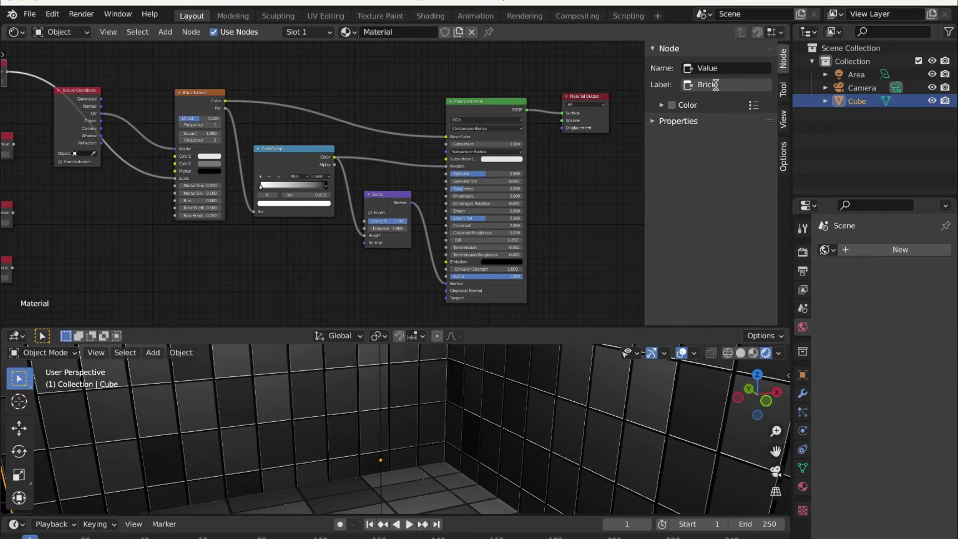
text(BrickTextureScale)
key(Return)
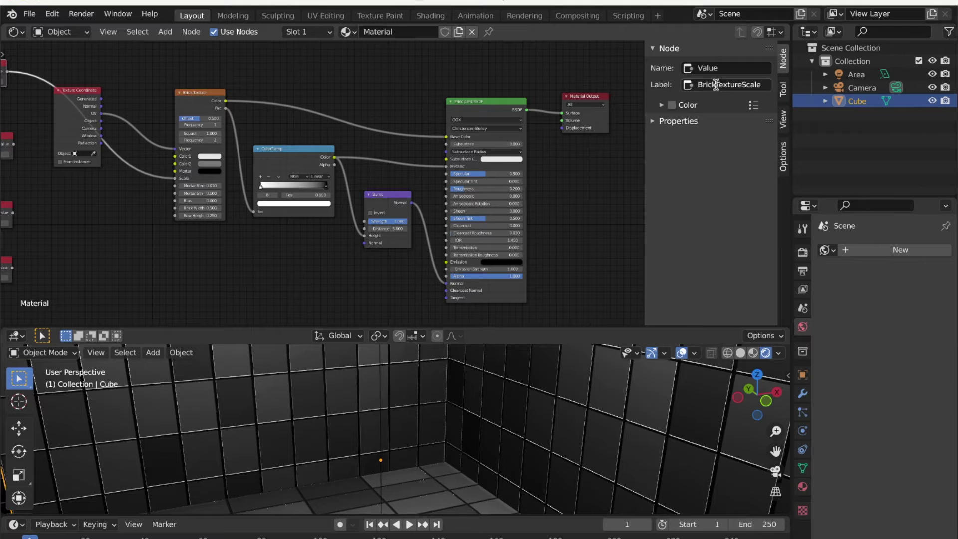
- Connect the second Value node to the Bump node's Strength input and set its value to 1
middle_drag(110, 212, 190, 214)
mouse_move(83, 146)
mouse_down()
mouse_move(77, 141)
mouse_move(175, 196)
mouse_move(336, 252)
mouse_move(428, 259)
mouse_move(454, 231)
mouse_up()
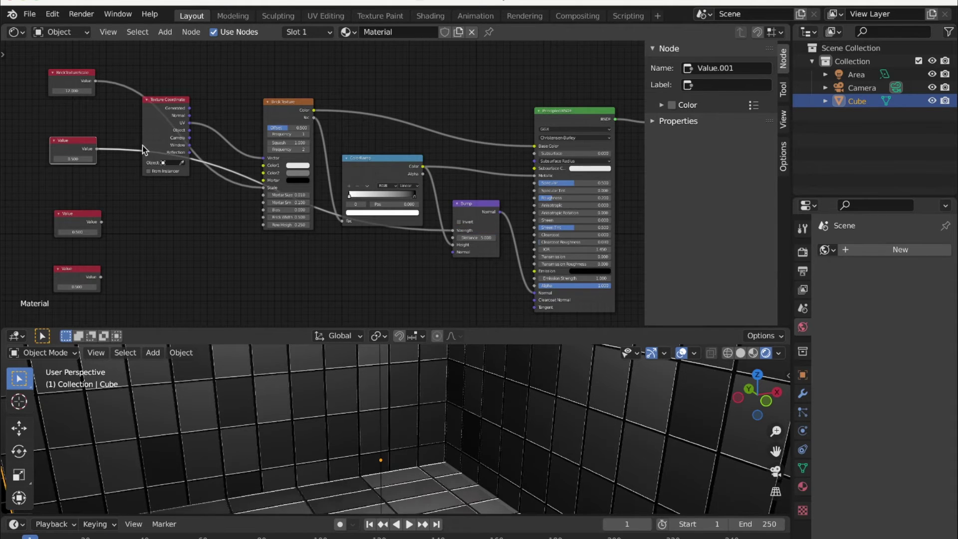
click(80, 160)
text(1)
key(Return)
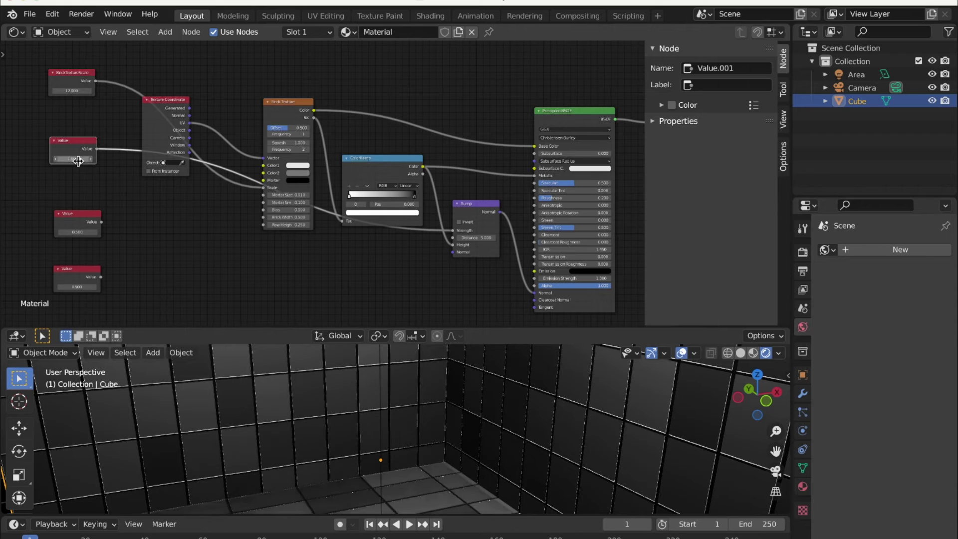
- Label the Value node that drives the bump strength as BumpStrength and nudge it into place in the column
drag(71, 138, 64, 139)
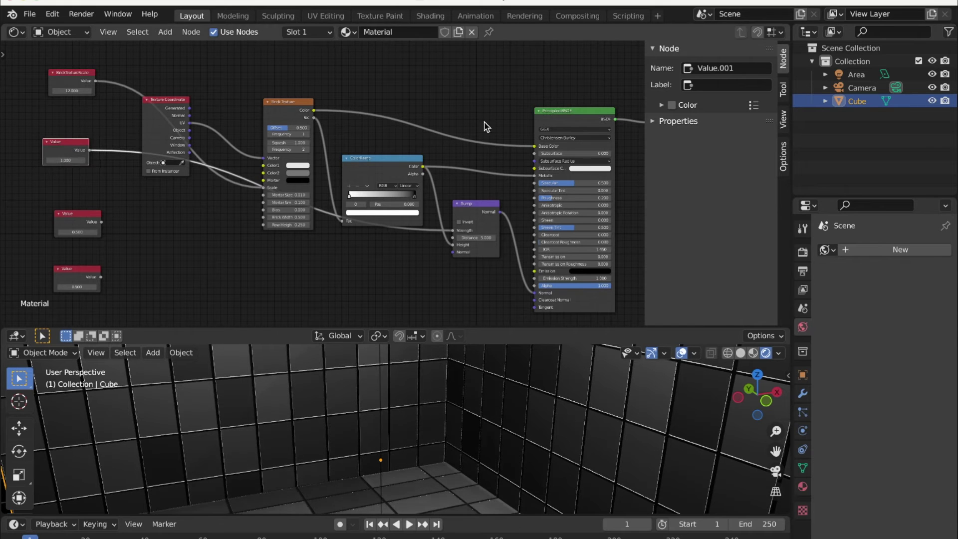
click(716, 86)
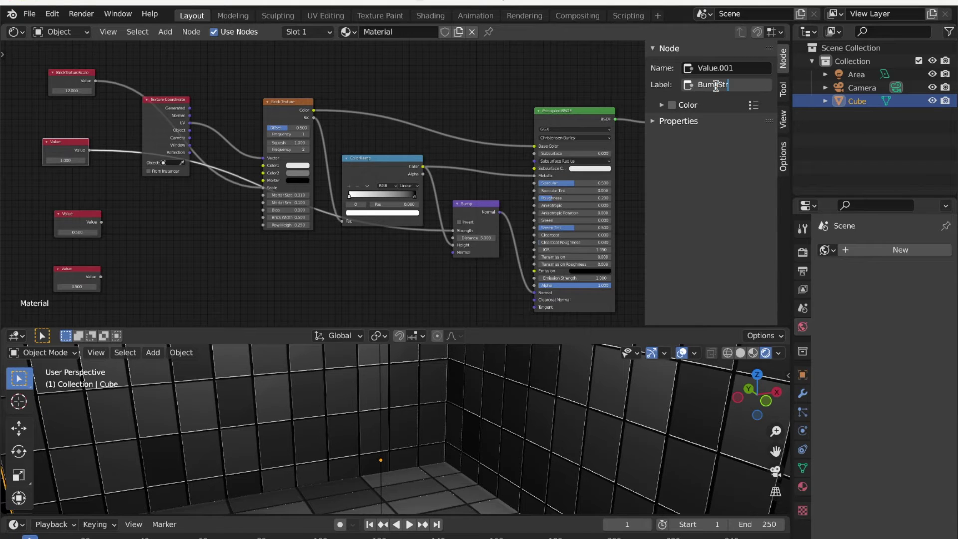
text(BumpStrength)
key(Return)
drag(69, 148, 70, 147)
- Connect the third Value node to the Principled BSDF's Roughness input and set its value to 0.2
click(79, 221)
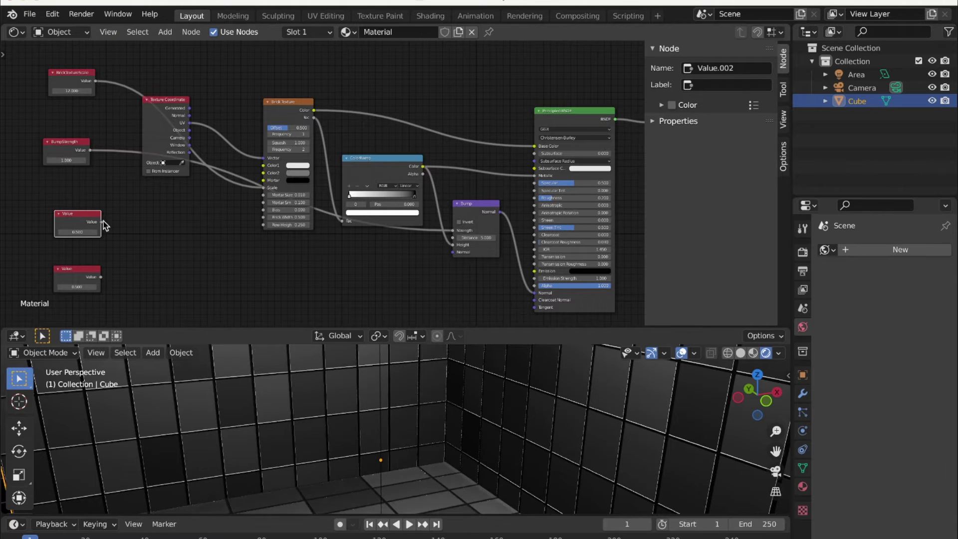
drag(102, 221, 526, 201)
drag(526, 200, 534, 198)
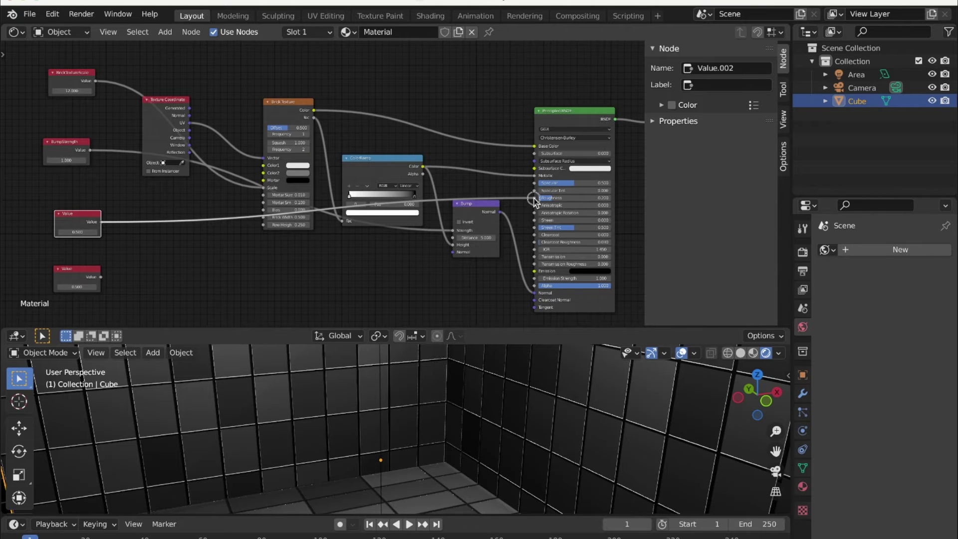
click(79, 232)
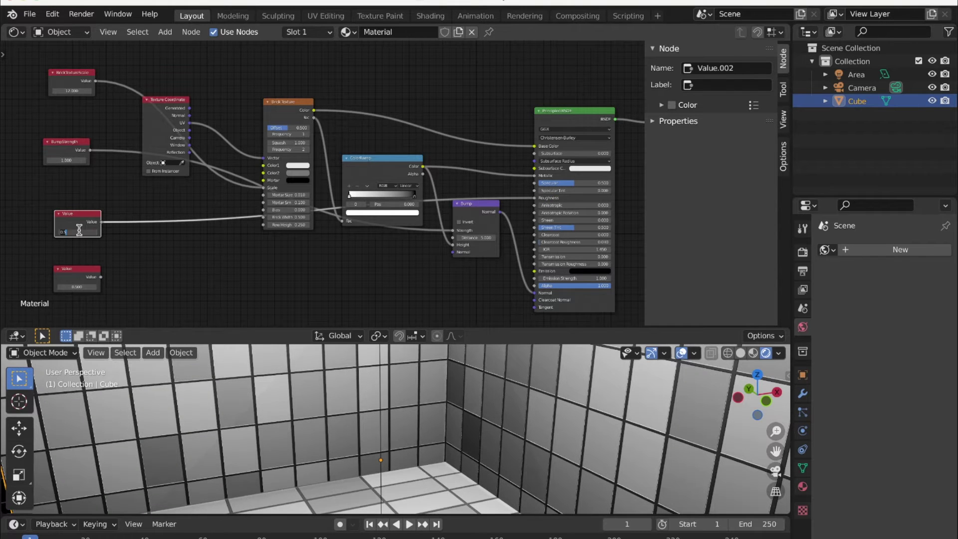
text(0.2)
key(Return)
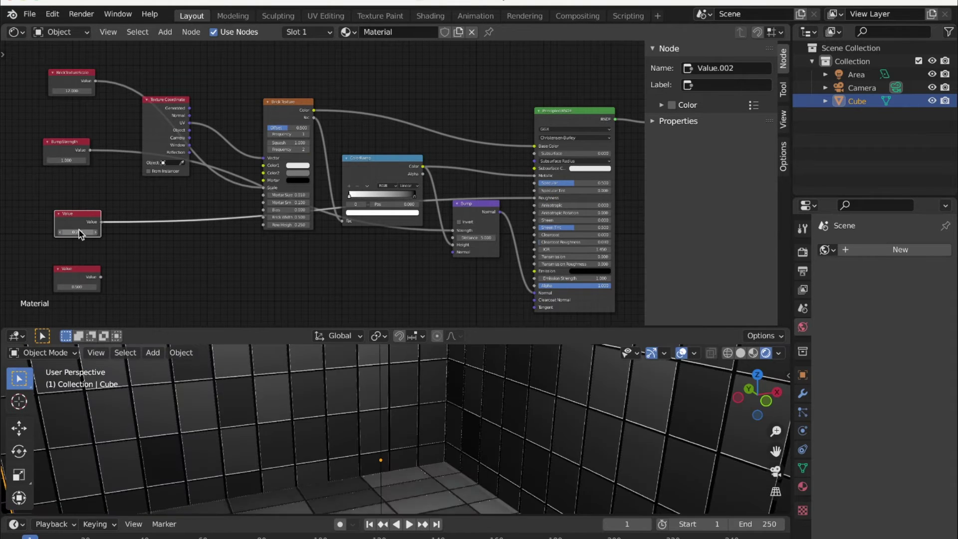
- Align the Value node that drives the roughness with the column and label it PrincipalRoughness
drag(79, 214, 74, 214)
click(752, 85)
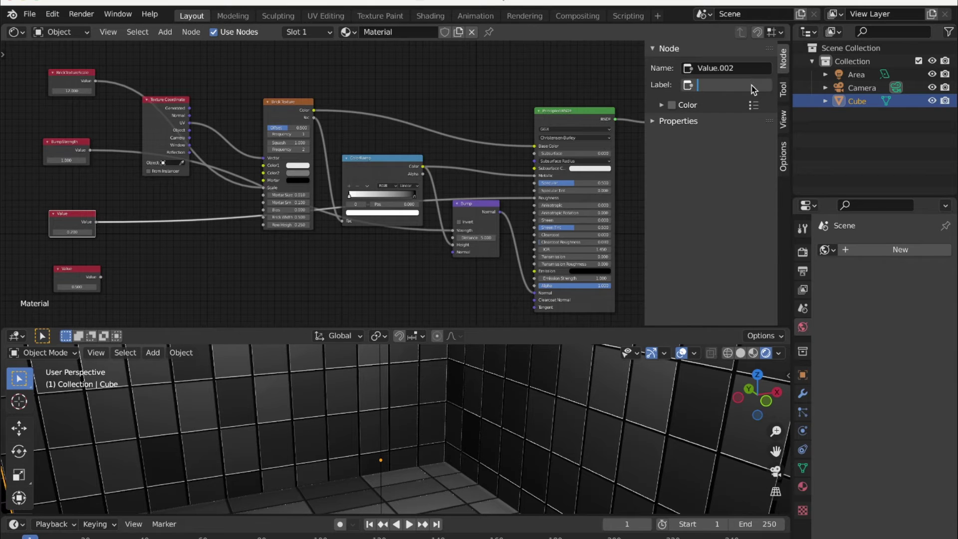
text(PrincipalRoughness)
key(Return)
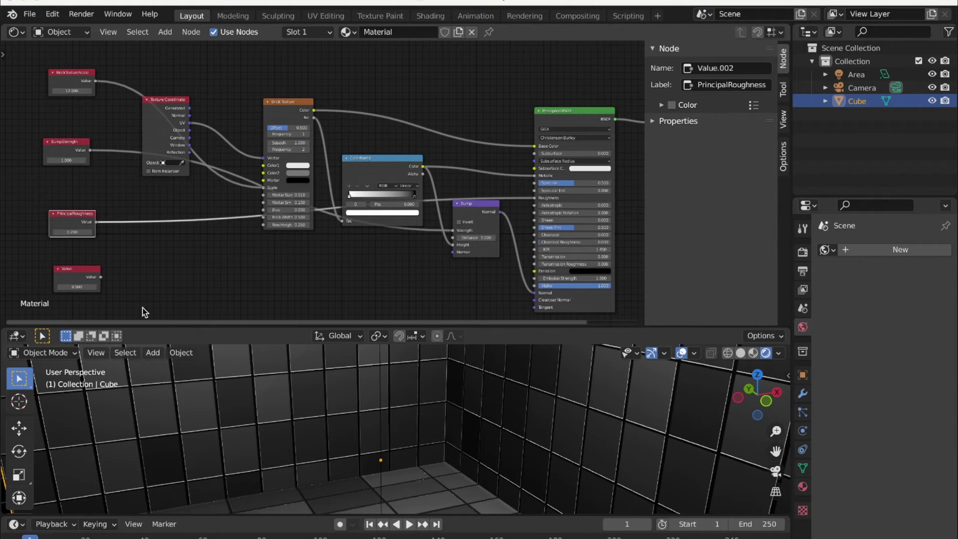
- Connect the fourth Value node to the Brick Texture's Bias input and set its value to 0
drag(95, 273, 266, 211)
key(ctrl+z)
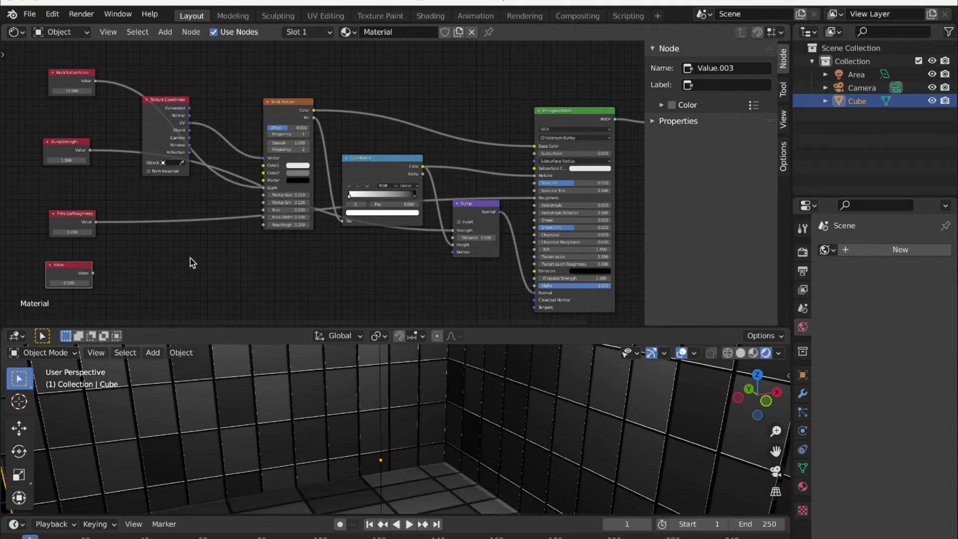
drag(93, 273, 263, 209)
click(69, 283)
text(0)
key(Return)
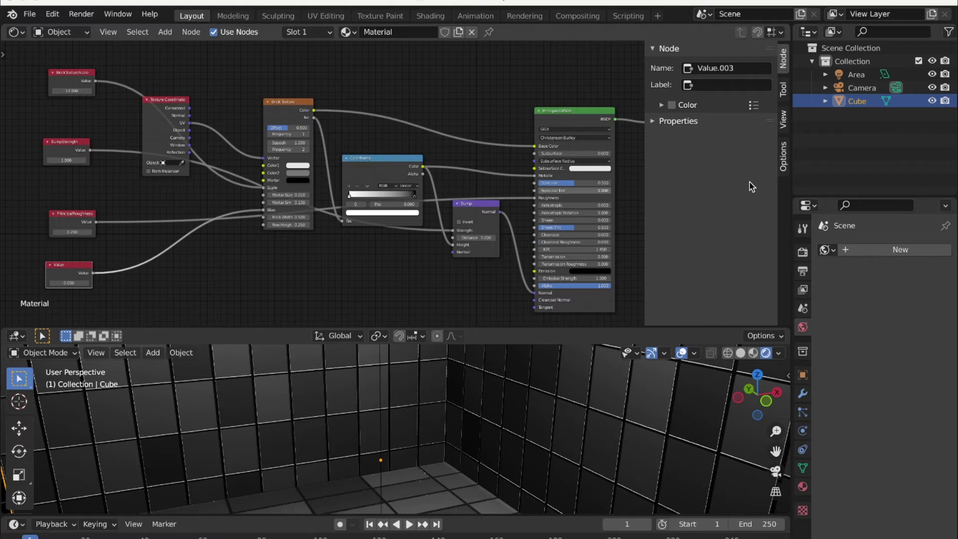
- Label the Value node that drives the Brick Texture bias as BrickBias
click(734, 84)
text(Br)
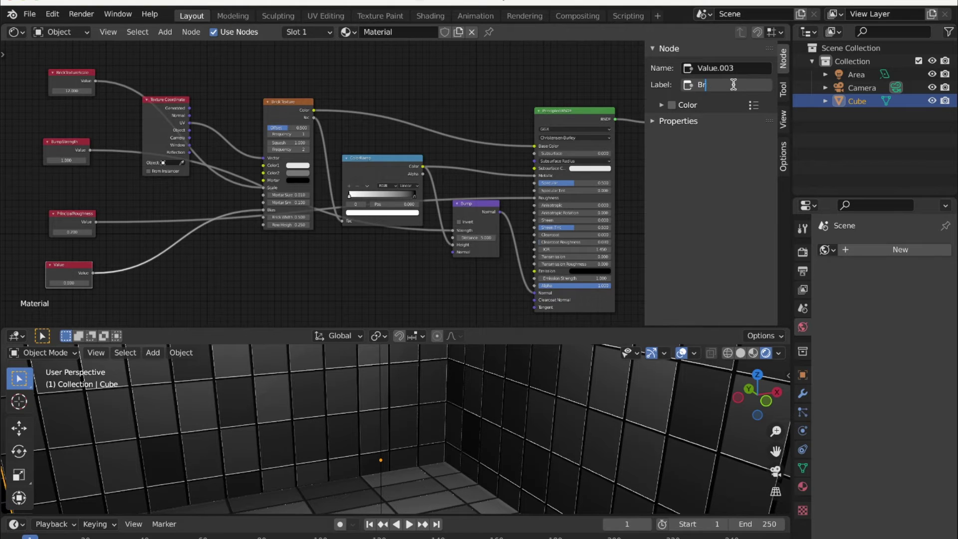
text(ickBias)
key(Return)
- Move the four labelled Value nodes away from the other nodes and stack them in a tighter column
drag(28, 63, 46, 261)
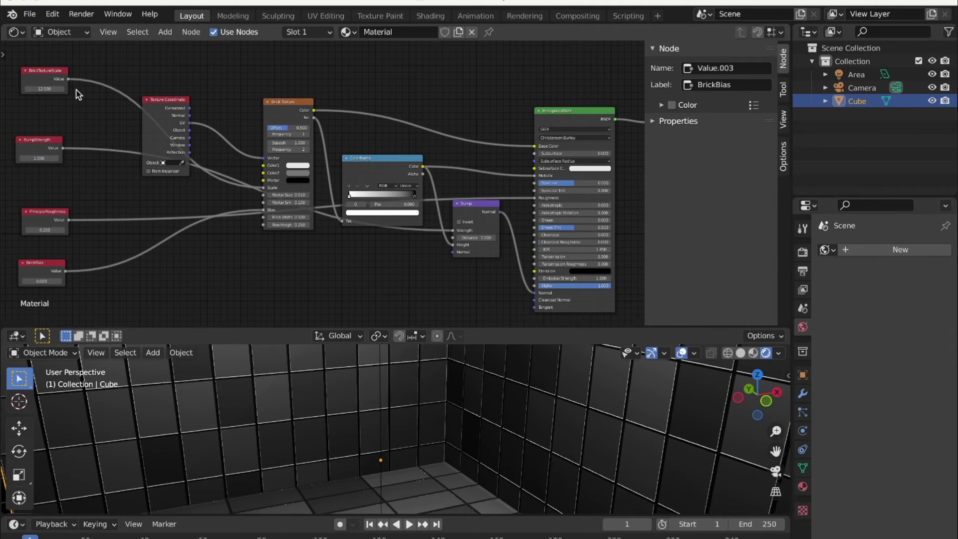
drag(45, 70, 40, 99)
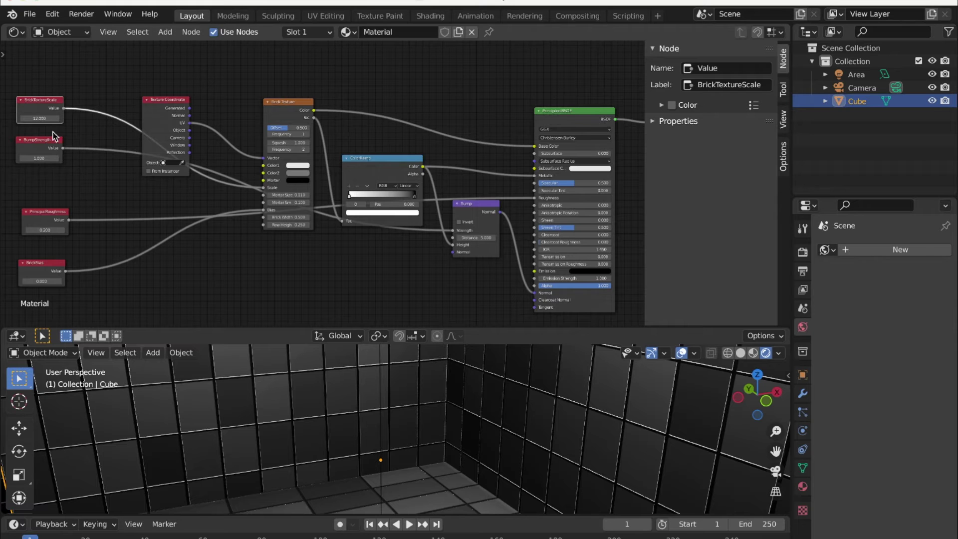
drag(38, 211, 35, 184)
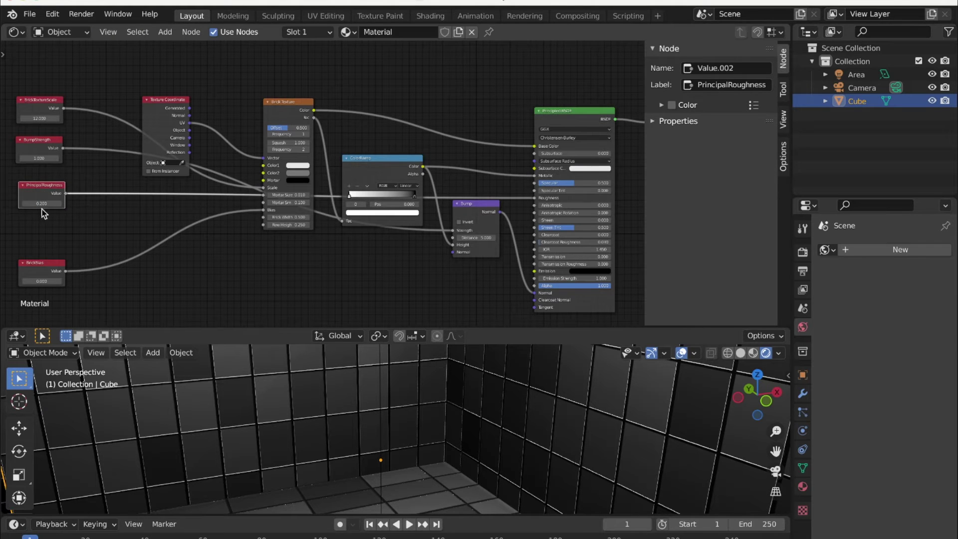
drag(45, 262, 46, 233)
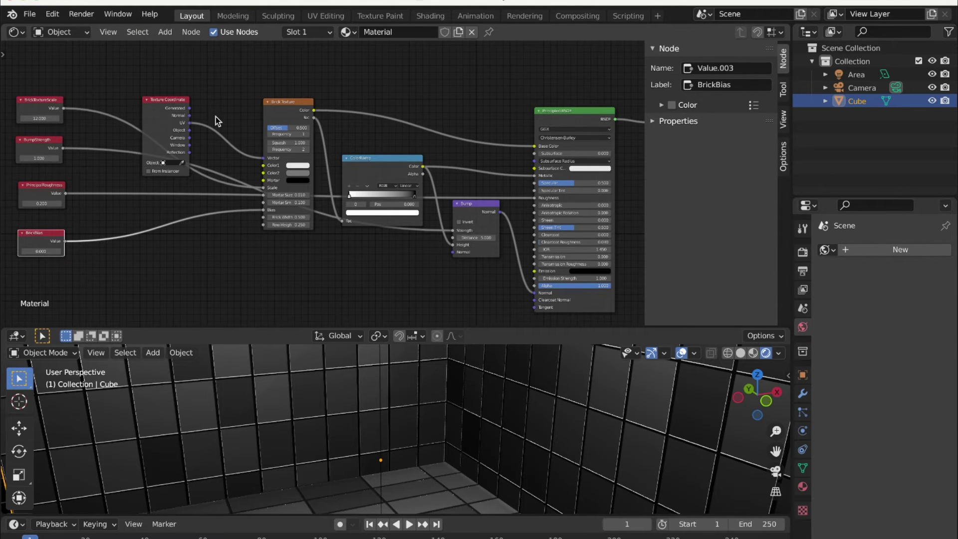
- Group the Texture Coordinate, Brick Texture, ColorRamp, Bump and Principled BSDF nodes, and reposition the group node in the main material tree
drag(160, 63, 606, 319)
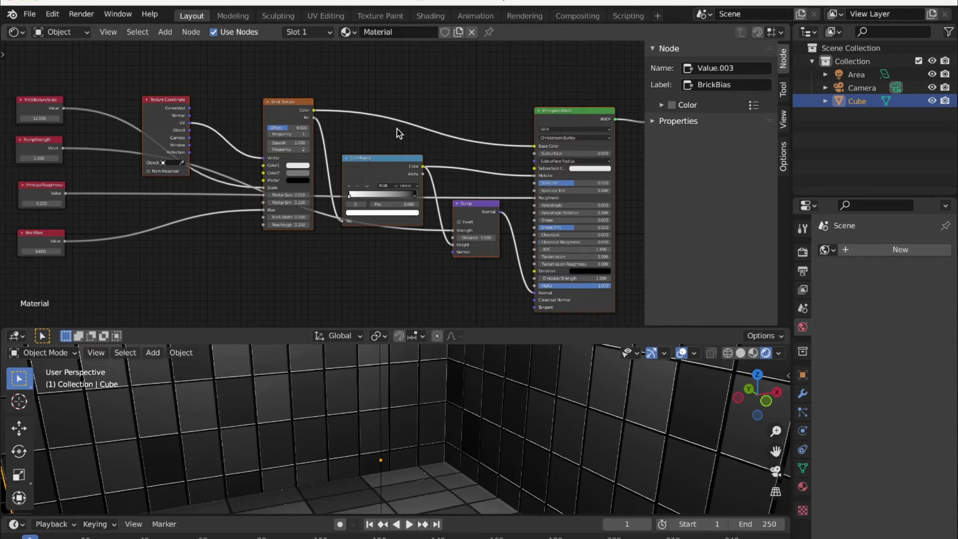
key(ctrl+g)
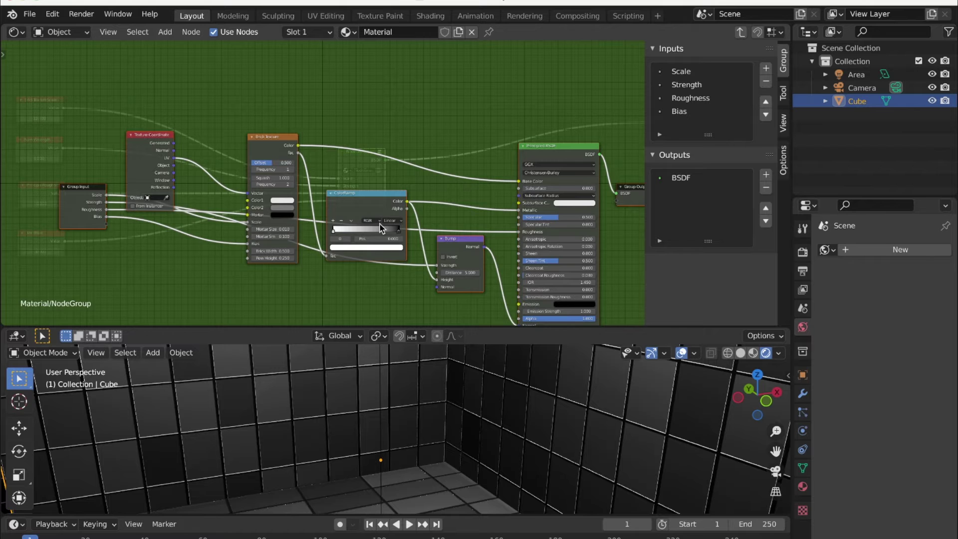
key(Tab)
drag(355, 155, 321, 152)
key(Tab)
key(Tab)
key(Tab)
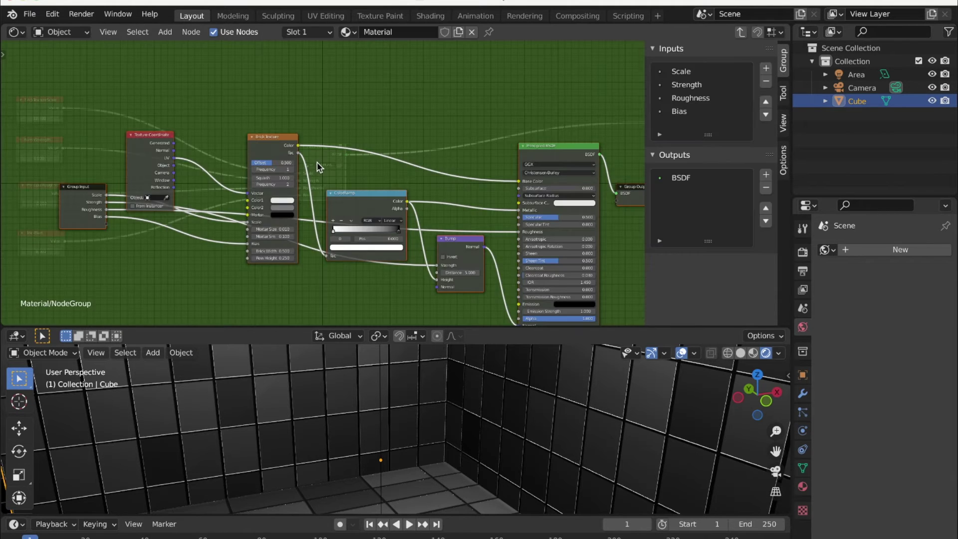
key(Tab)
drag(321, 159, 316, 133)
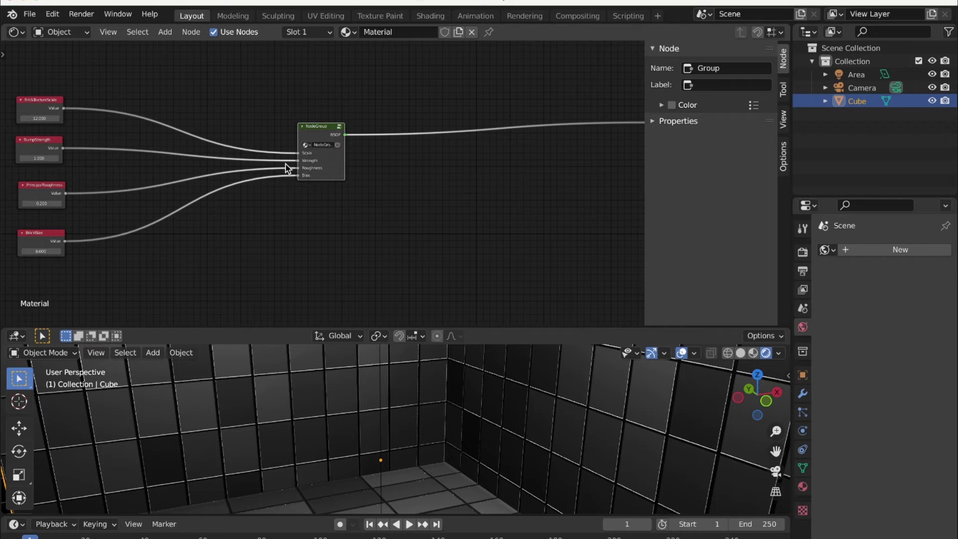
- Shift the four Value nodes up and closer to the group node, keeping them in a compact column
drag(57, 100, 79, 76)
drag(42, 143, 66, 116)
drag(37, 186, 54, 155)
drag(30, 233, 48, 190)
drag(56, 79, 59, 75)
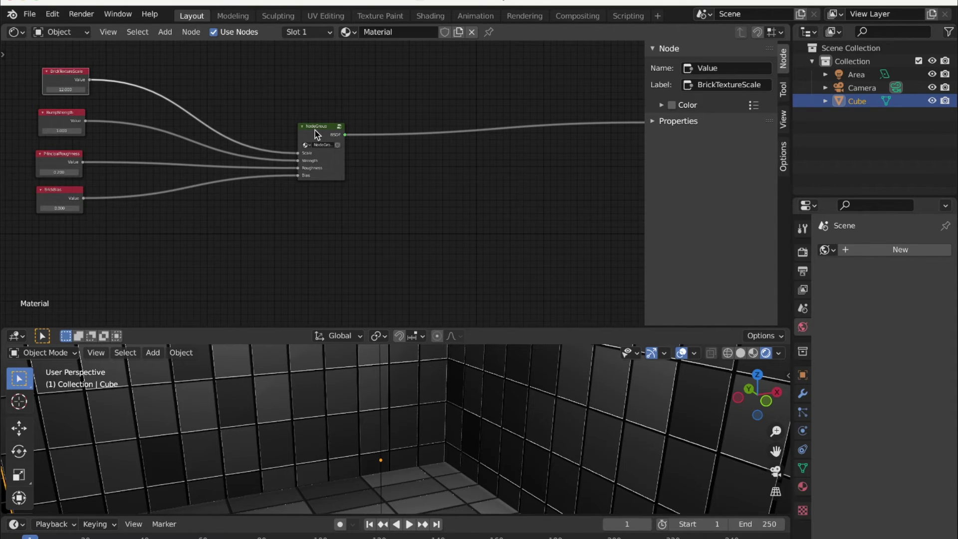
- Move the group node closer to the column of Value nodes
drag(315, 133, 309, 133)
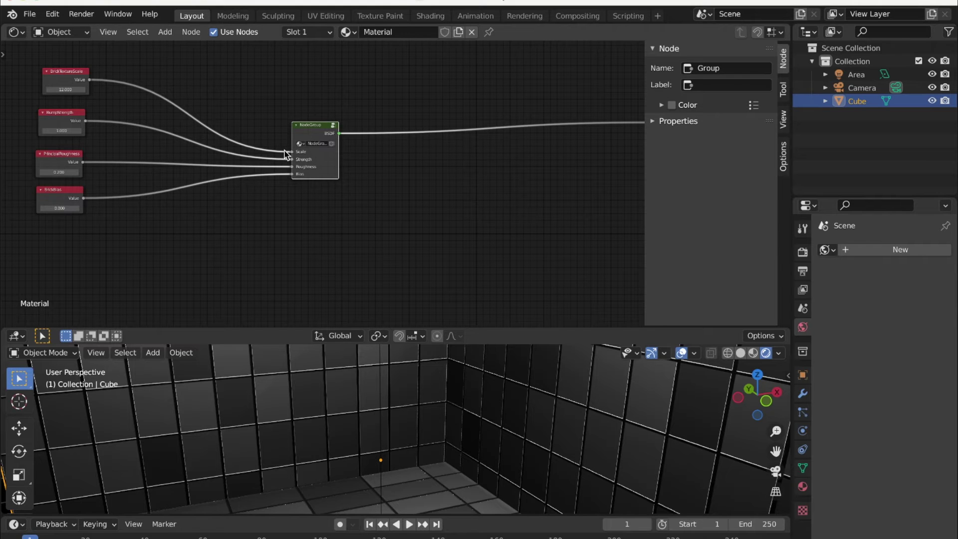
drag(315, 129, 317, 119)
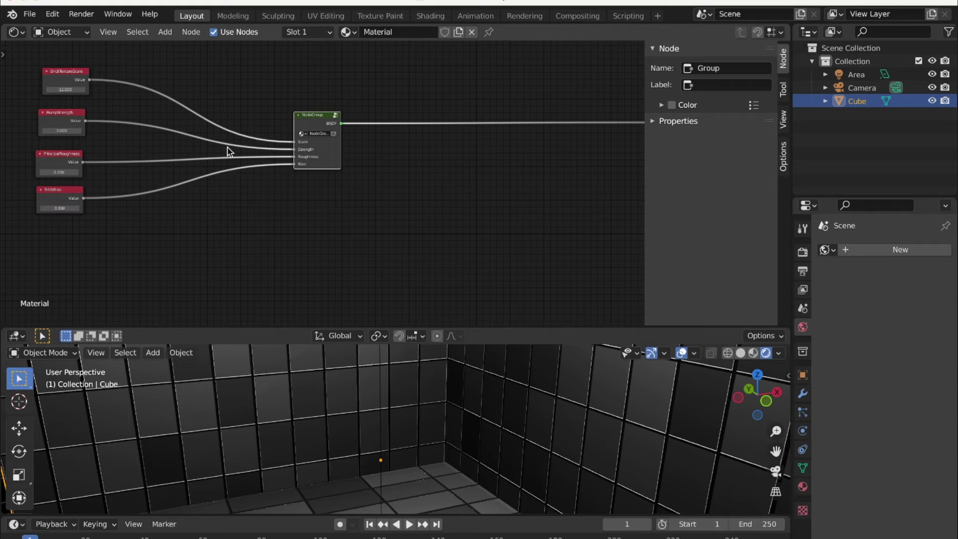
drag(319, 121, 314, 120)
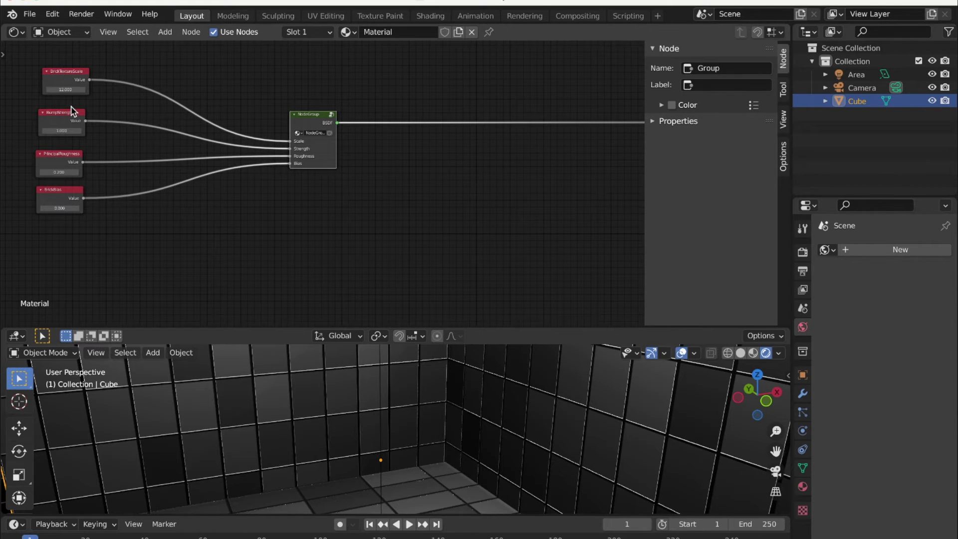
drag(319, 121, 282, 127)
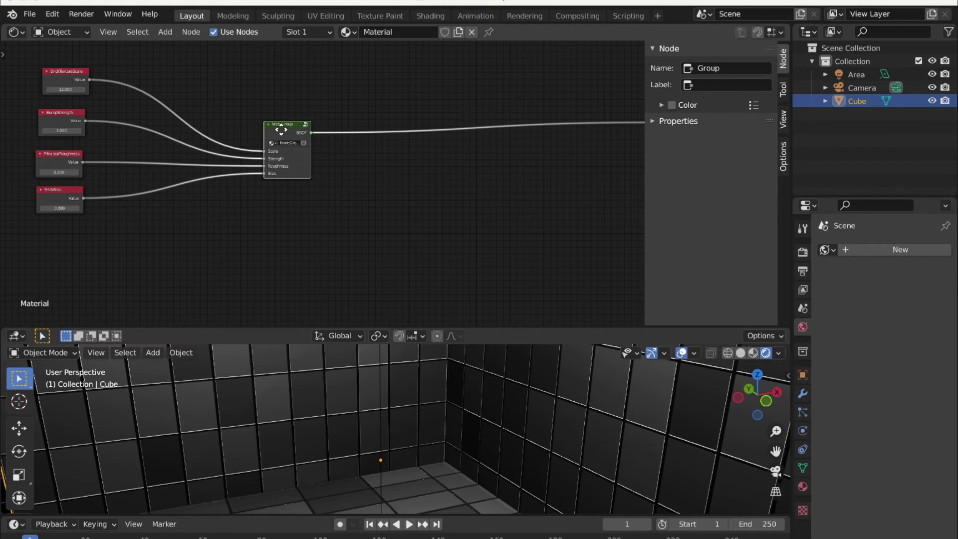
- Rename the node group to BrickTileTexture and nudge its node slightly upward
click(668, 122)
click(731, 144)
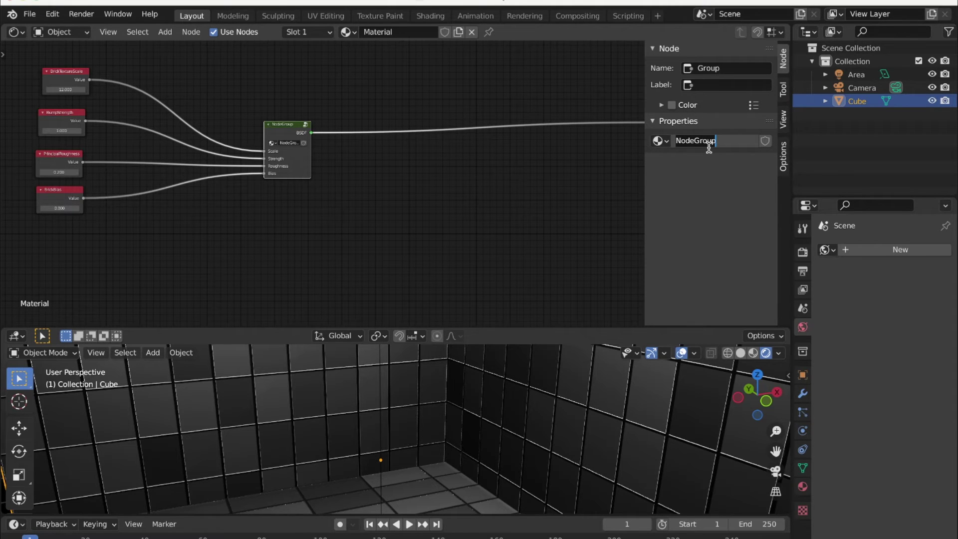
text(BrickTileTexture)
key(Return)
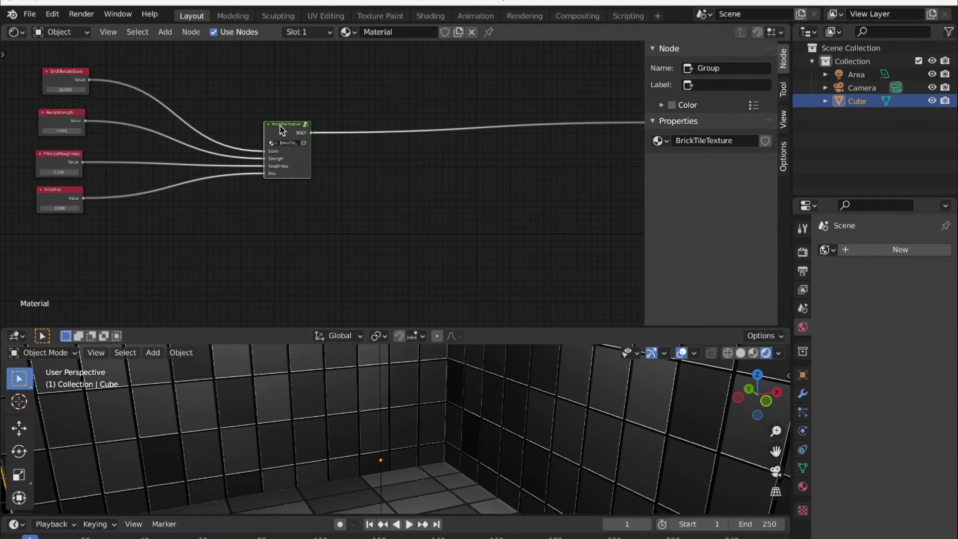
drag(280, 125, 282, 118)
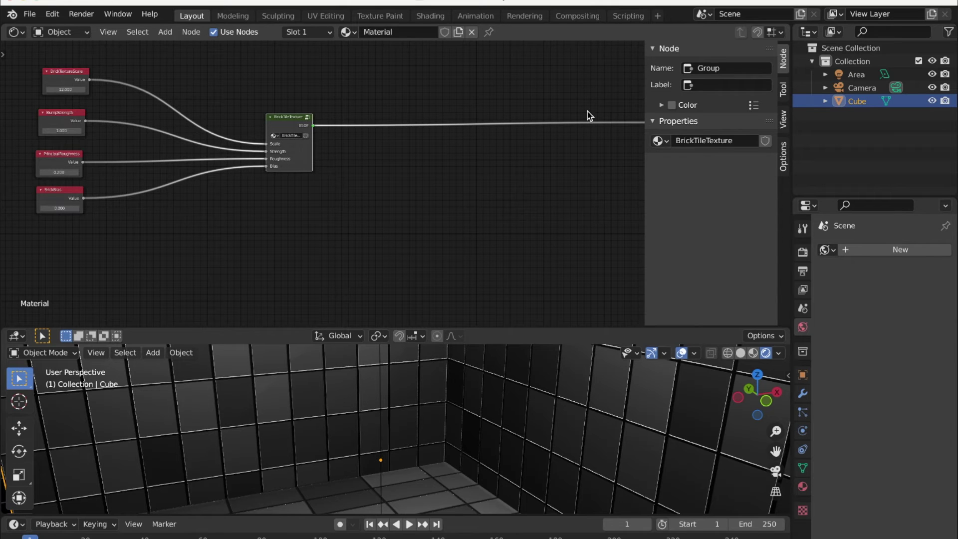
click(661, 105)
click(662, 106)
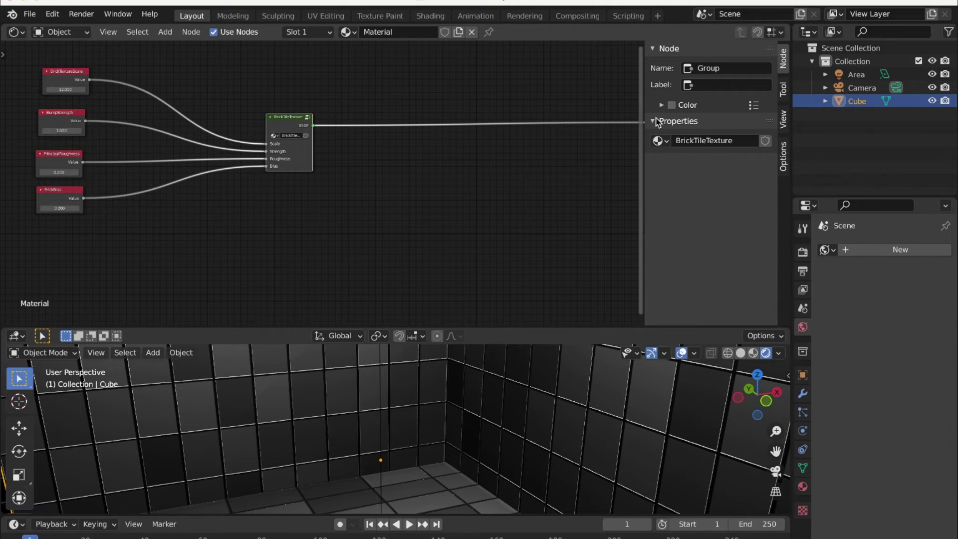
click(654, 122)
click(653, 122)
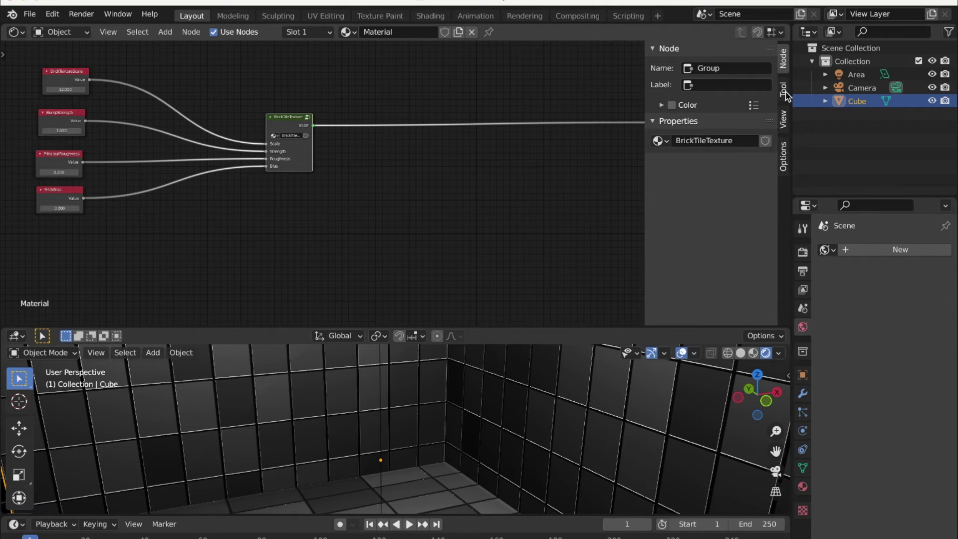
click(783, 118)
click(783, 90)
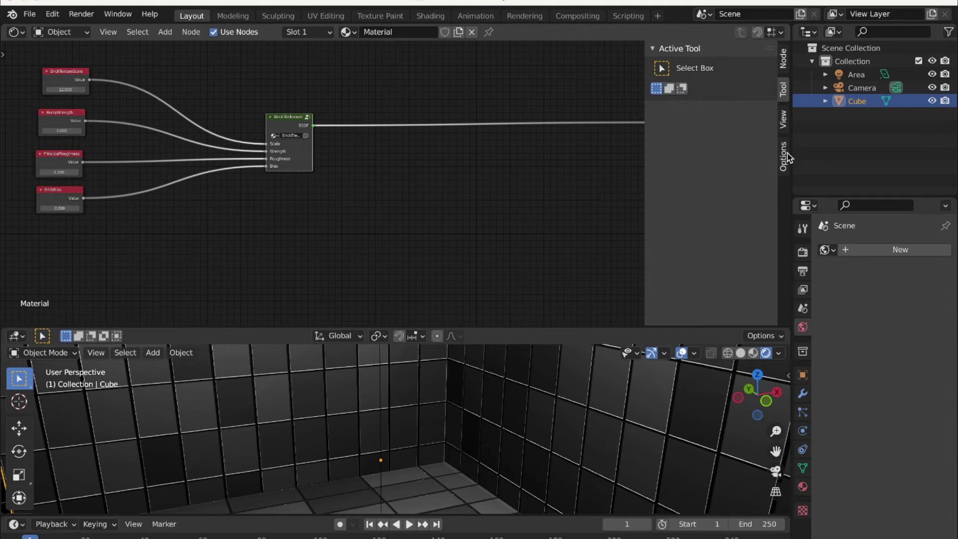
click(783, 156)
click(783, 68)
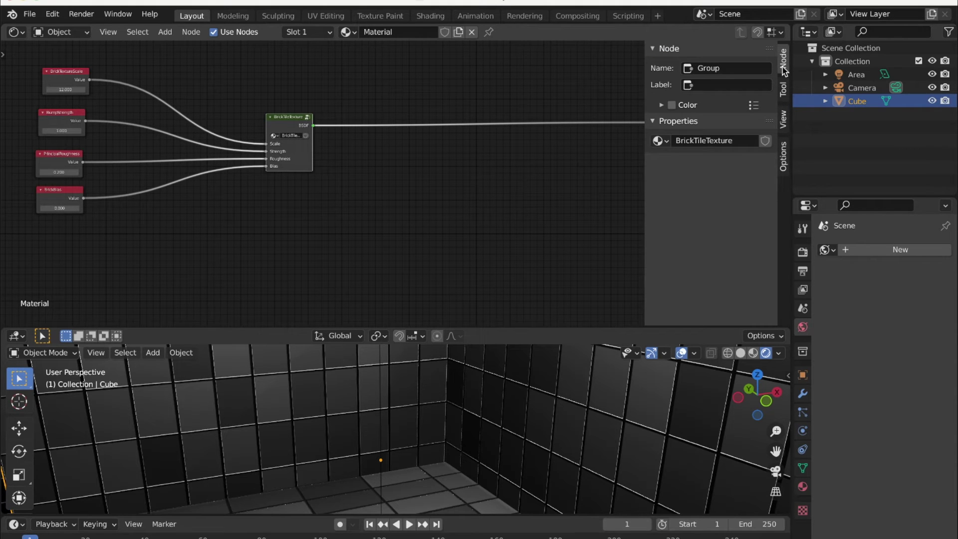
- Open the BrickTileTexture group for editing, move its nodes up, and show the group's input and output list in a wider sidebar
key(Tab)
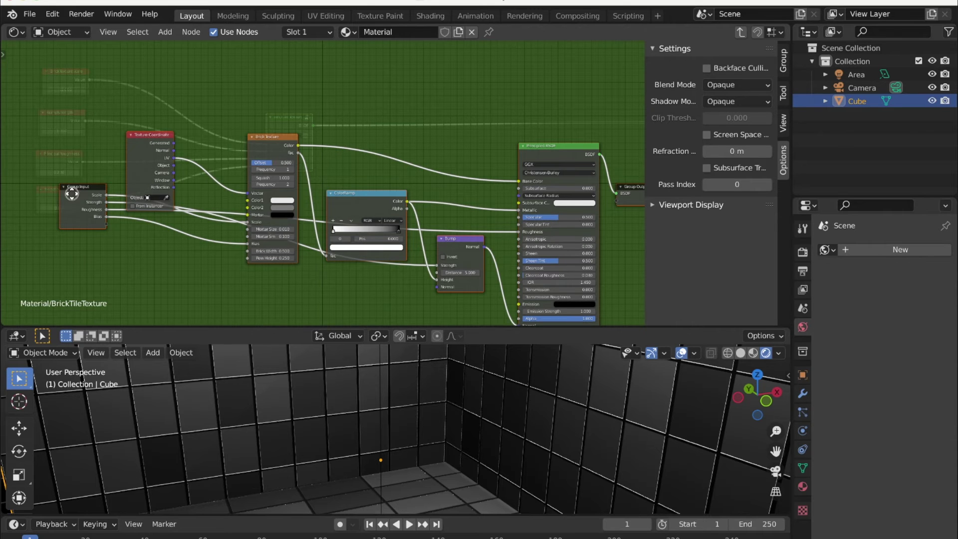
key(g)
click(78, 155)
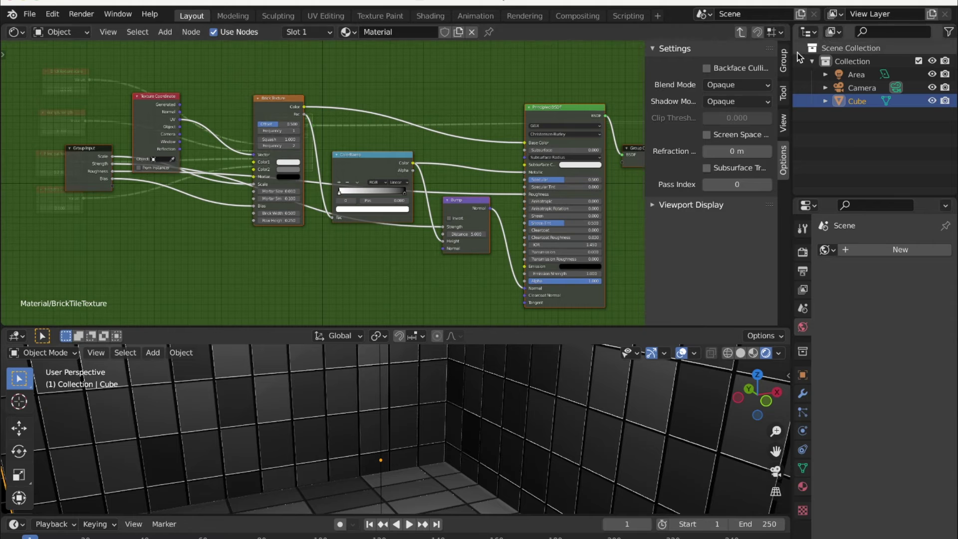
click(783, 61)
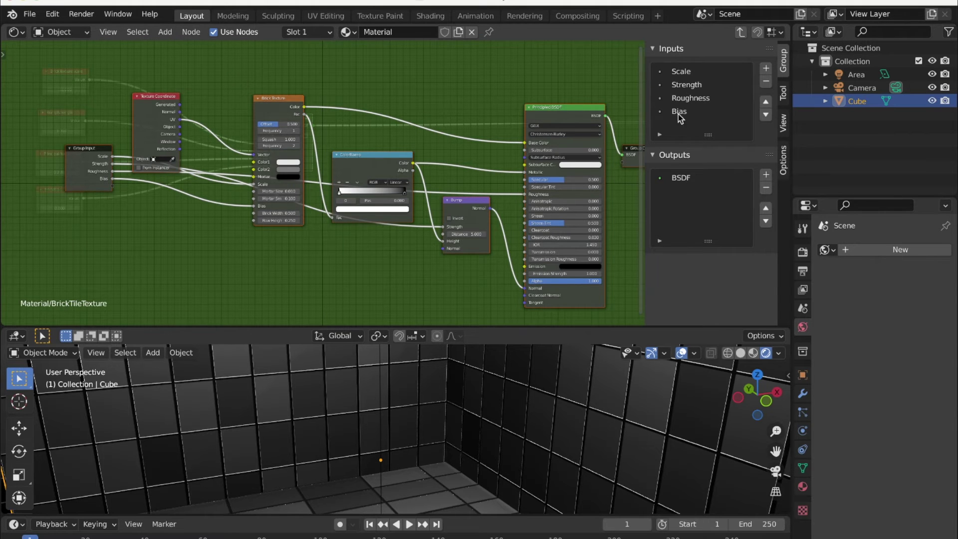
drag(645, 124, 592, 123)
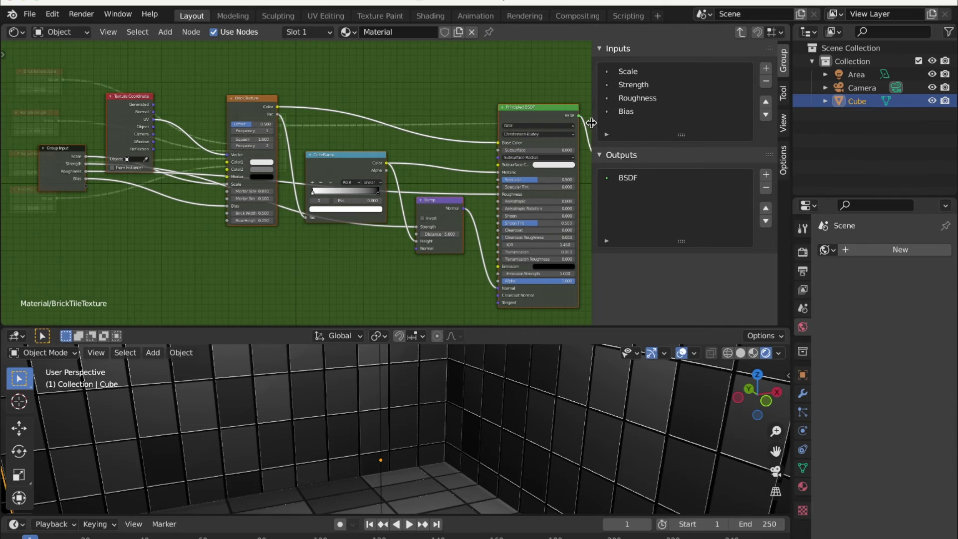
- Rename the group's Scale input to BrickTextureScale and return to the main material tree
click(629, 74)
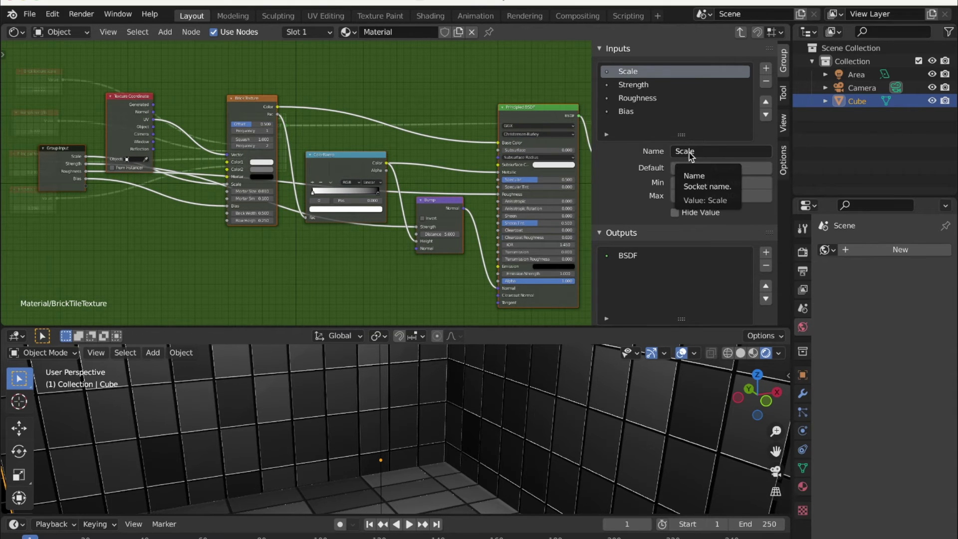
mouse_move(59, 149)
mouse_down()
mouse_move(84, 155)
mouse_move(75, 156)
mouse_up()
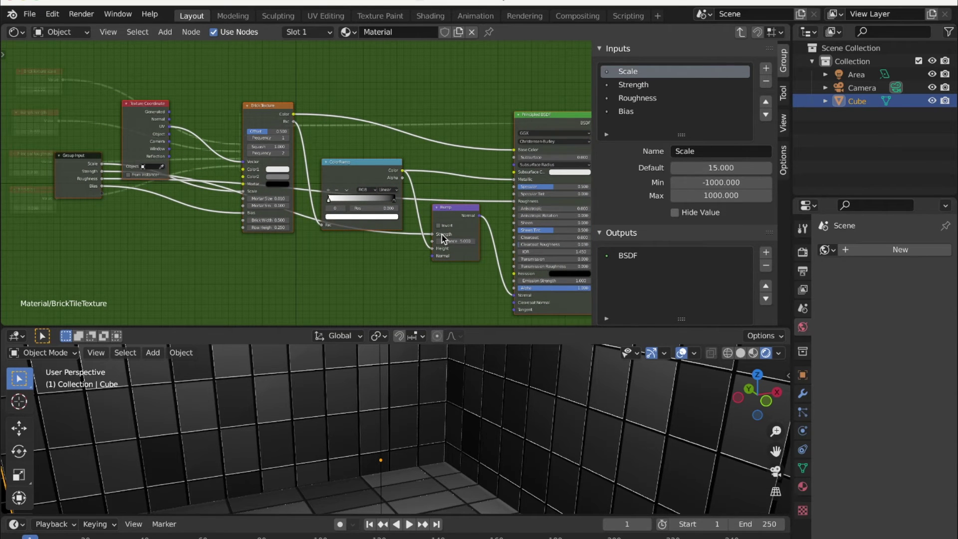
key(Tab)
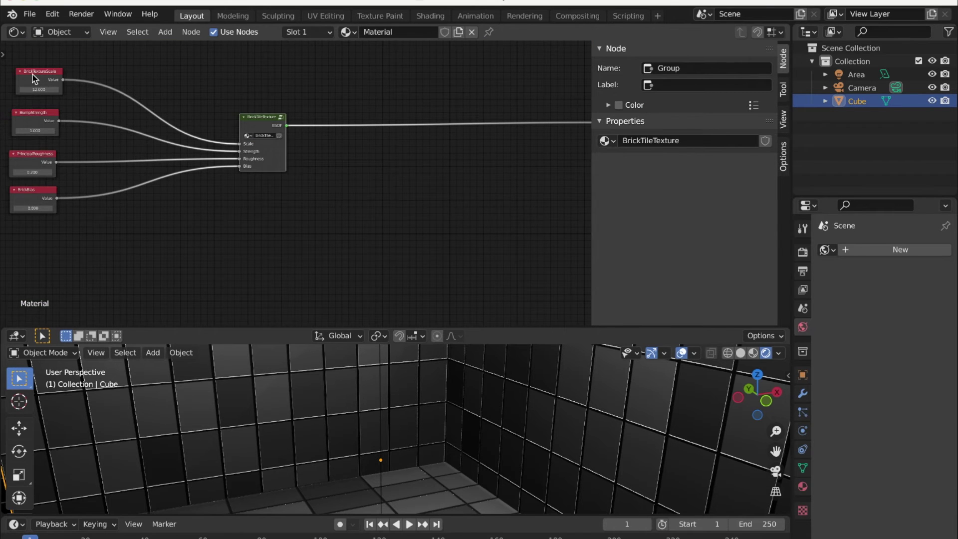
key(Tab)
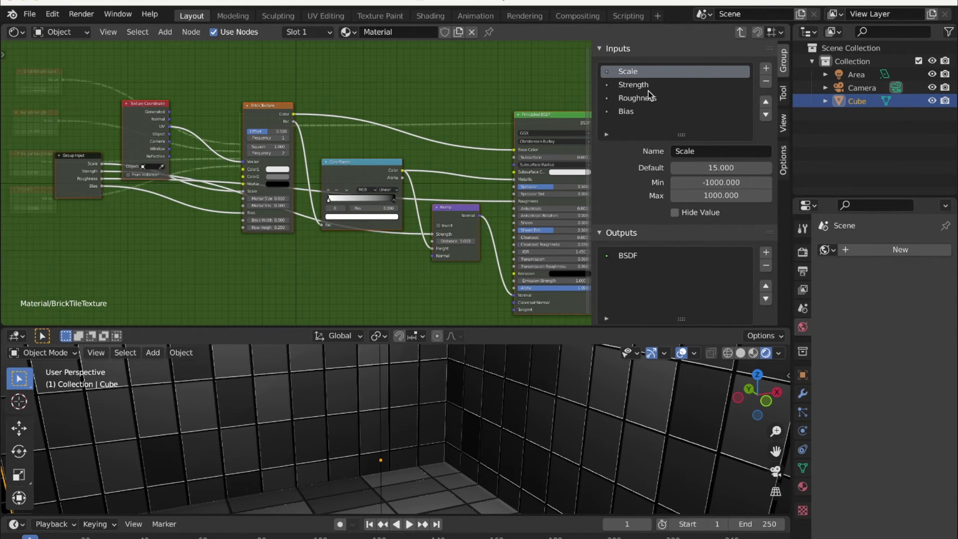
click(702, 151)
text(BrickTextureSca)
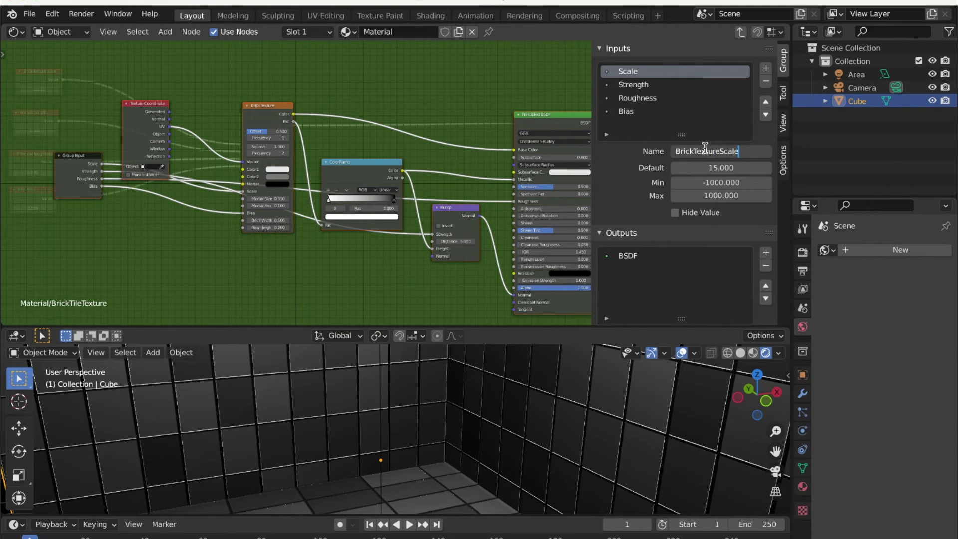
key(Return)
key(Tab)
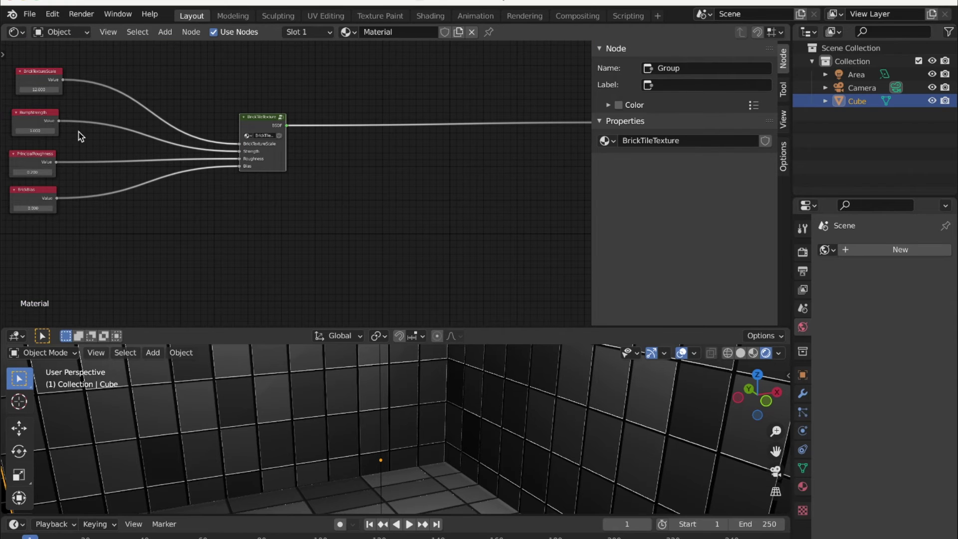
- Rename the group's Strength input to BumpStrength and return to the main material tree
key(Tab)
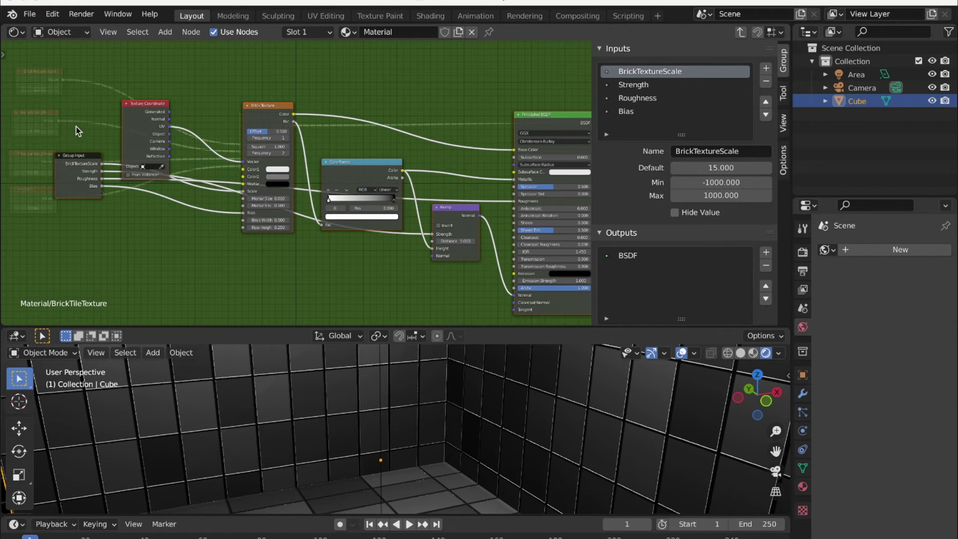
click(637, 87)
click(714, 155)
key(Home)
text(Bump)
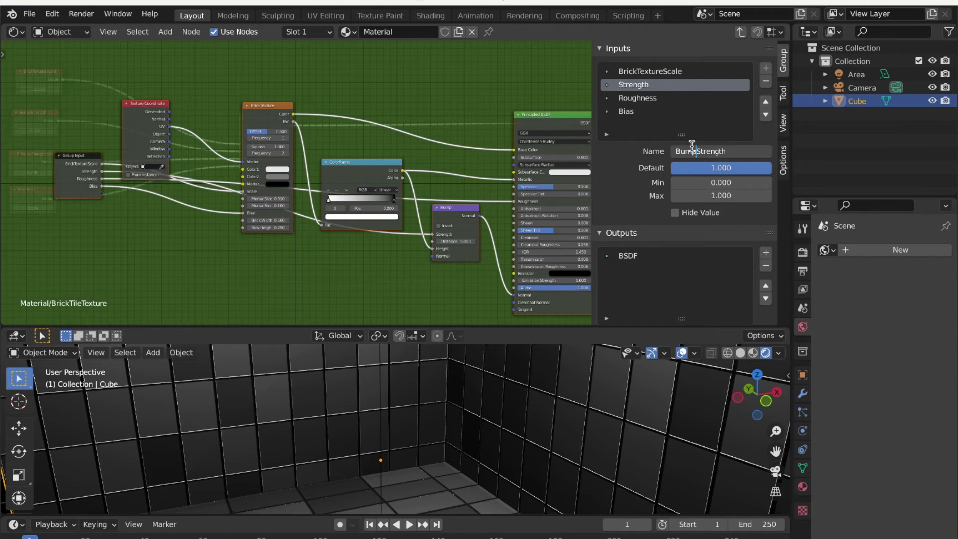
key(Return)
key(Tab)
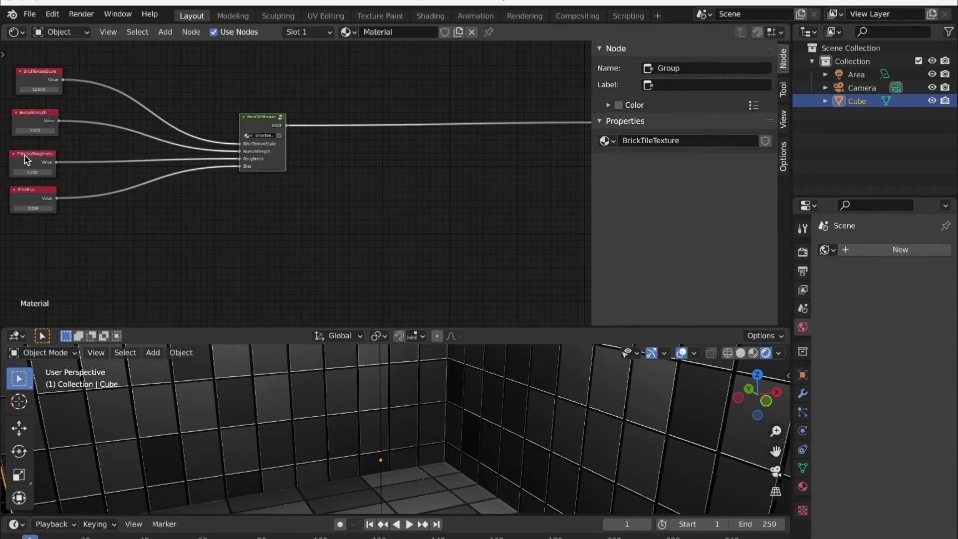
- Rename the group's Roughness input to PrincipalRoughness and return to the main material tree
key(Tab)
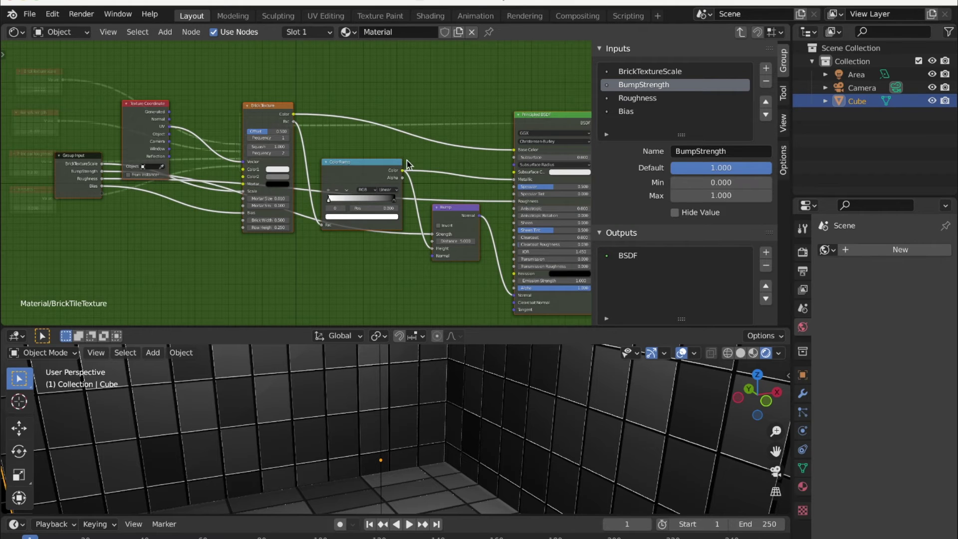
click(680, 151)
click(680, 151)
text(Principa)
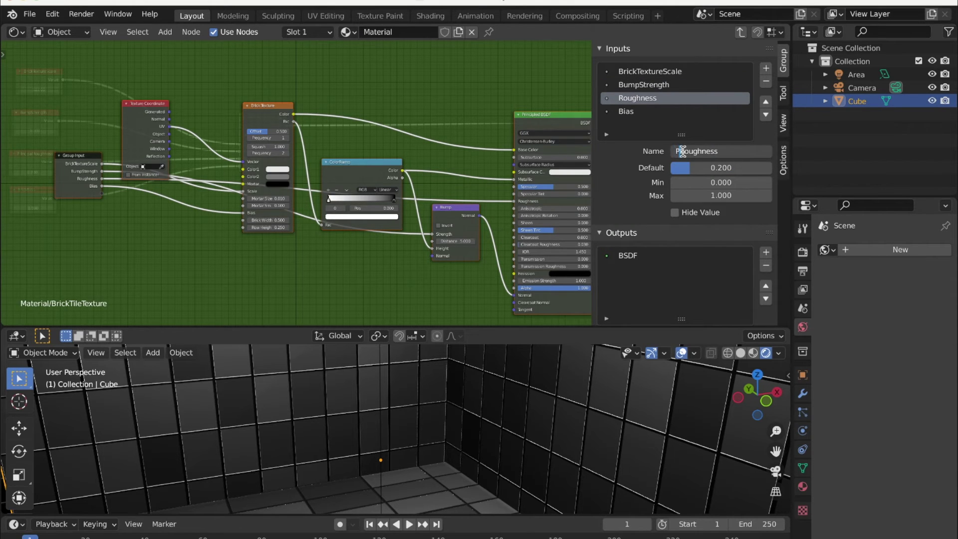
text(l)
key(Return)
key(Tab)
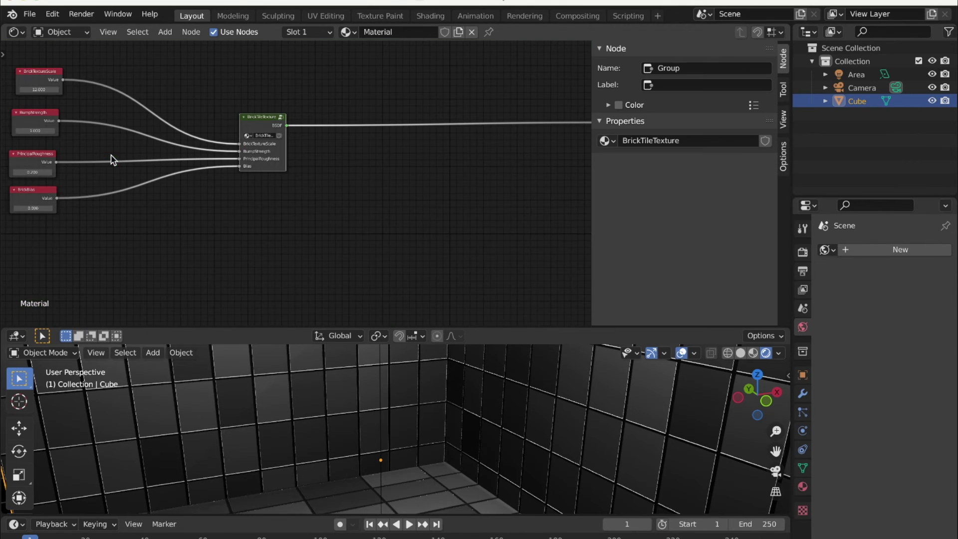
- Rename the group's Bias input to BrickBias and return to the main material tree
key(Tab)
drag(75, 160, 71, 157)
click(644, 112)
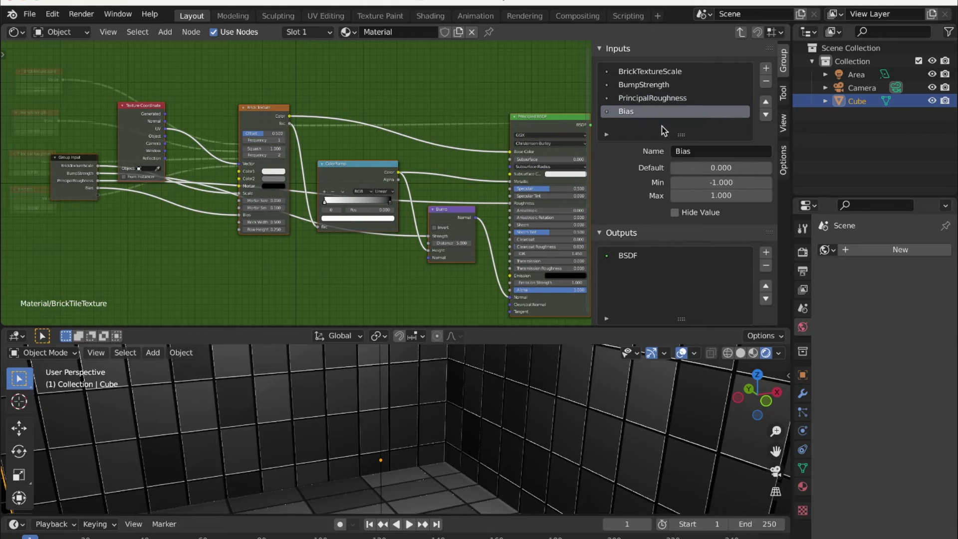
double_click(675, 151)
click(679, 152)
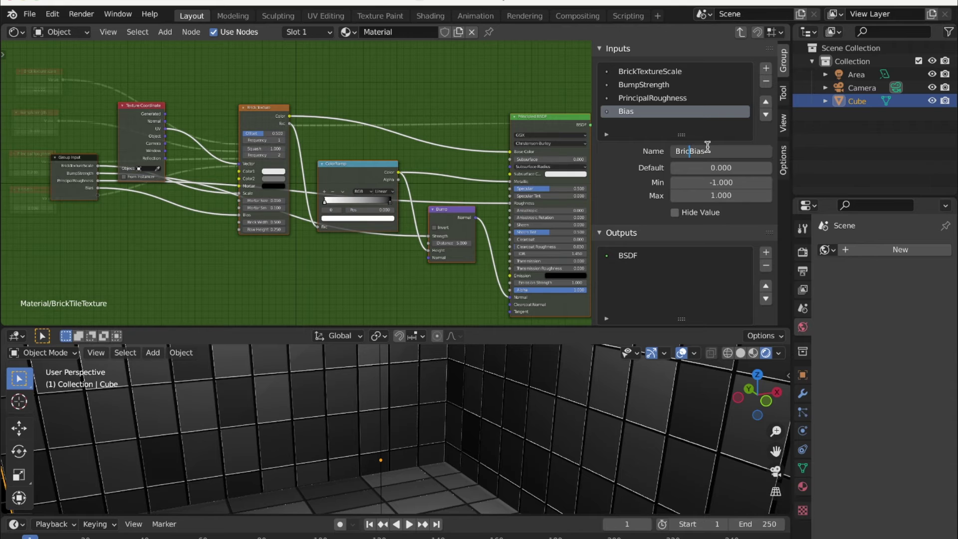
key(Return)
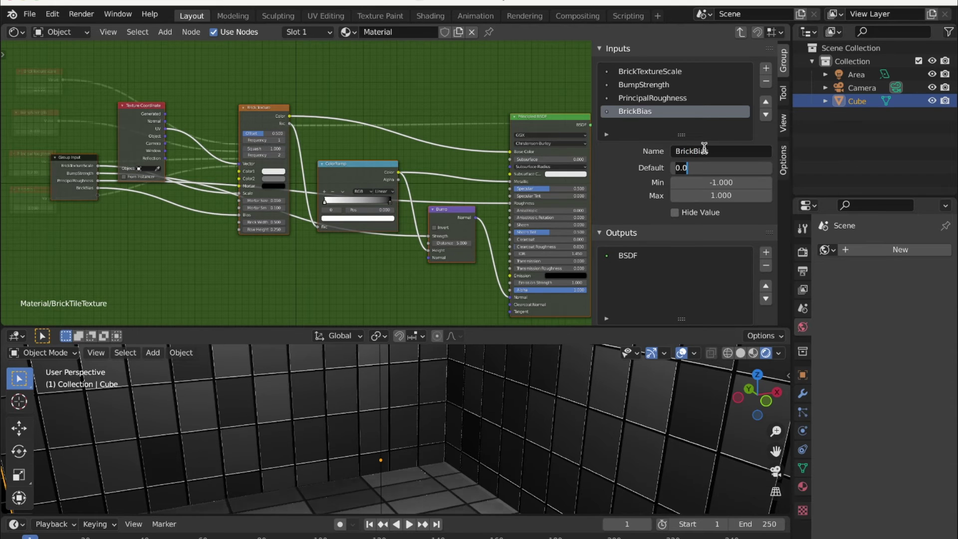
key(Tab)
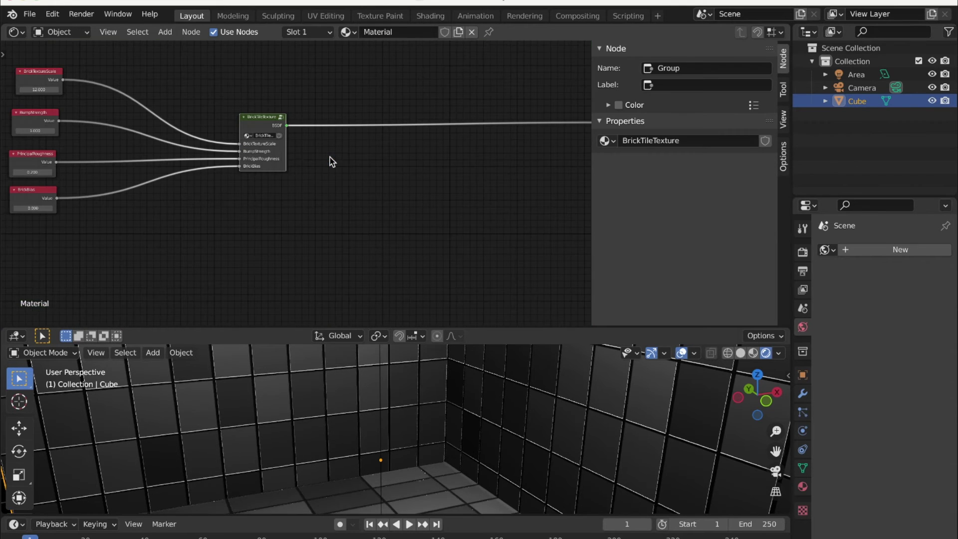
- Delete the four labelled Value nodes feeding the BrickTileTexture group
click(51, 79)
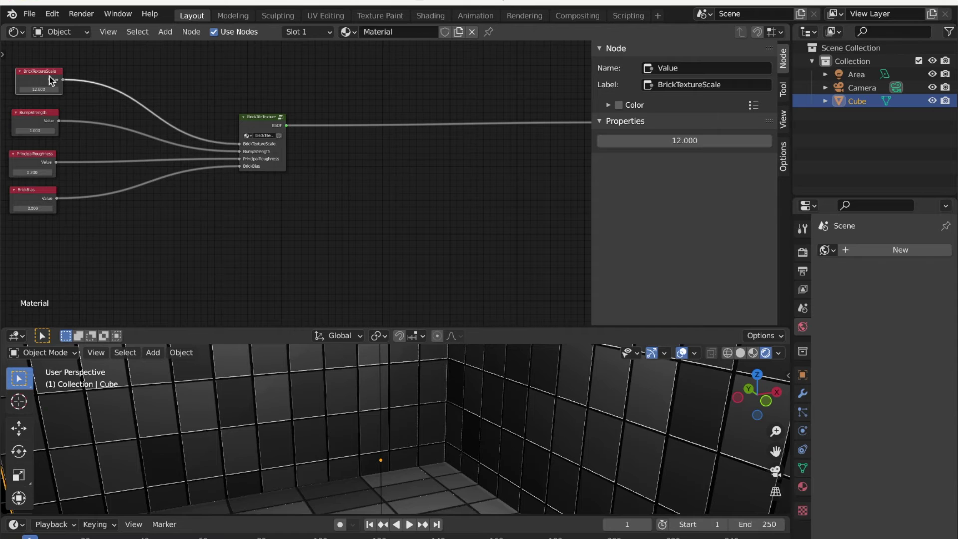
key(BackSpace)
click(34, 121)
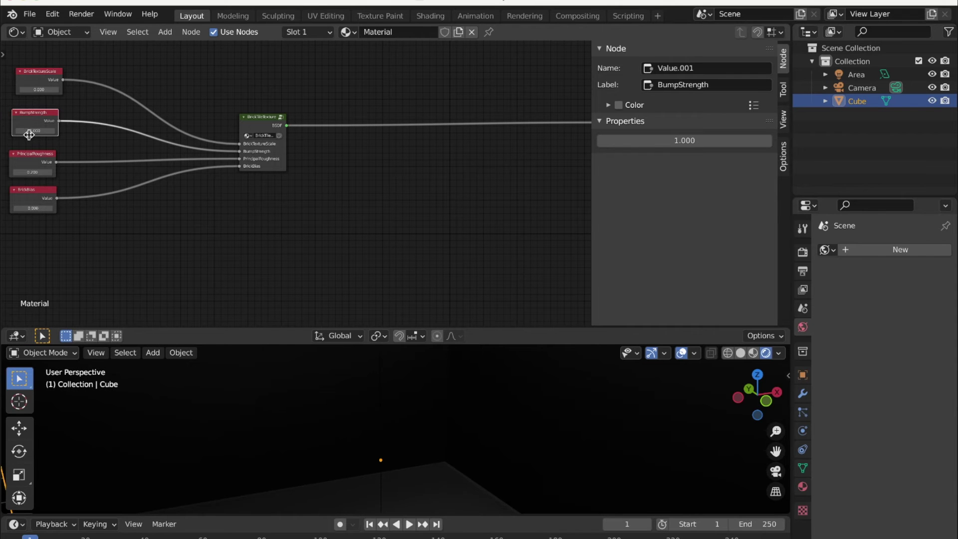
key(x)
click(43, 76)
key(x)
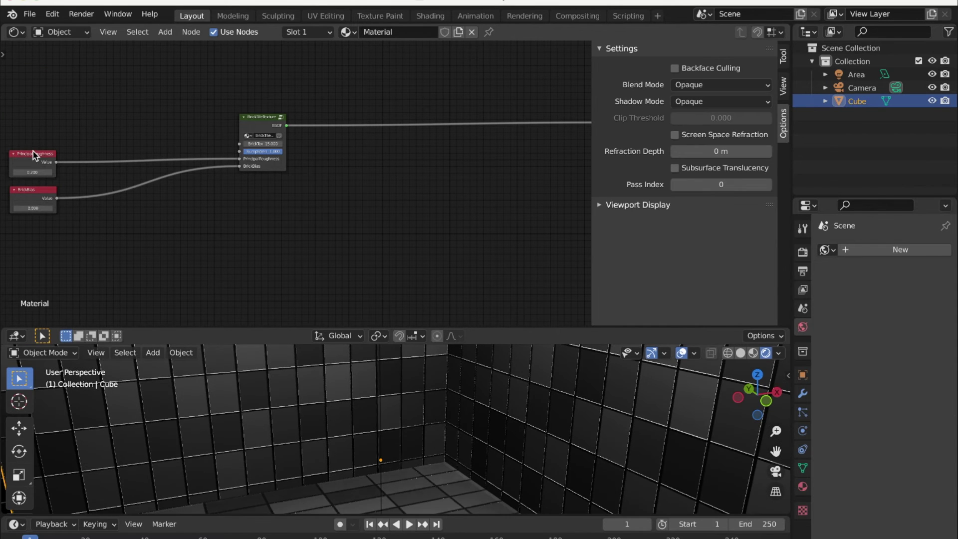
click(36, 160)
key(x)
click(36, 197)
key(x)
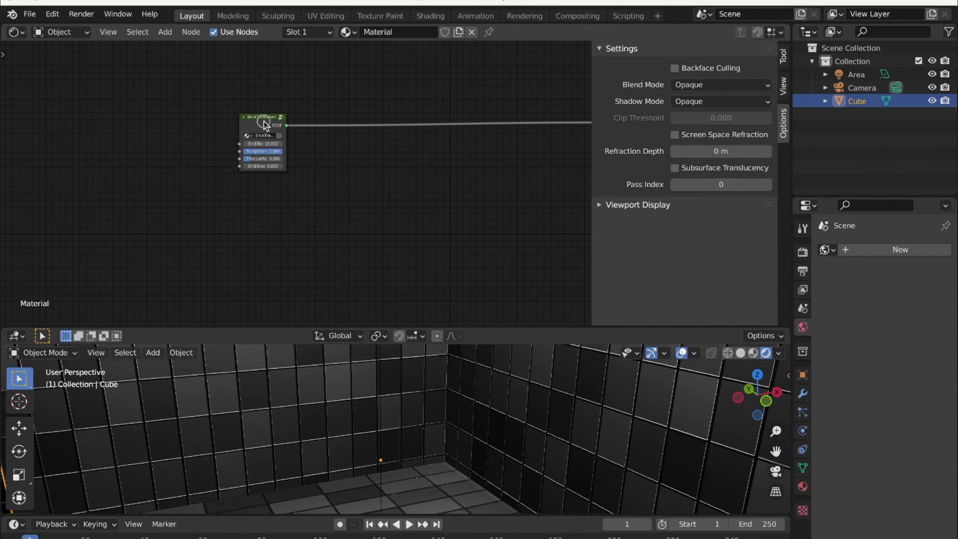
- Move the BrickTileTexture group node closer to the Material Output node and hide the node editor's sidebar
click(264, 121)
scroll(275, 164, left, 3)
scroll(276, 164, right, 5)
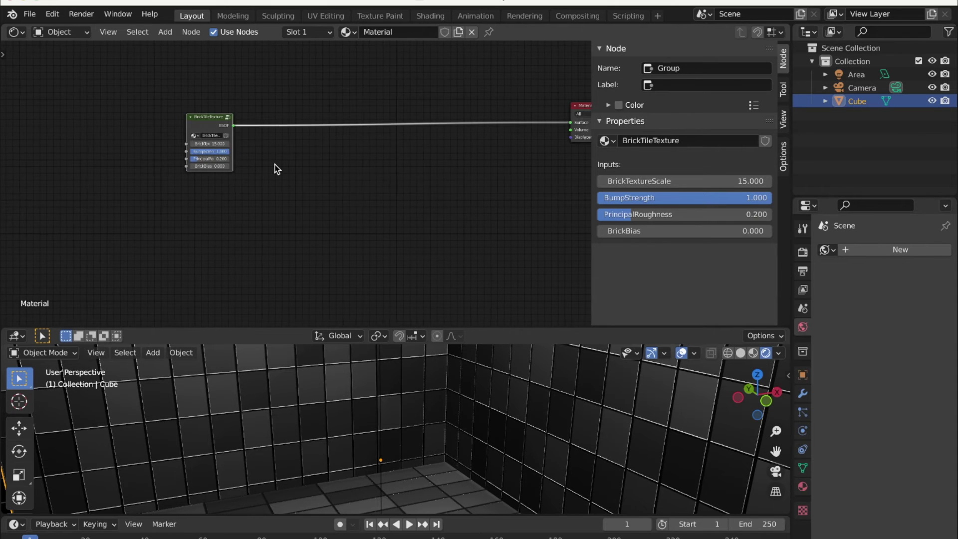
scroll(274, 165, right, 1)
drag(158, 122, 398, 106)
scroll(417, 152, left, 2)
scroll(325, 168, right, 3)
scroll(325, 167, up, 5)
middle_drag(502, 143, 348, 209)
key(n)
middle_drag(385, 184, 398, 194)
drag(301, 109, 298, 101)
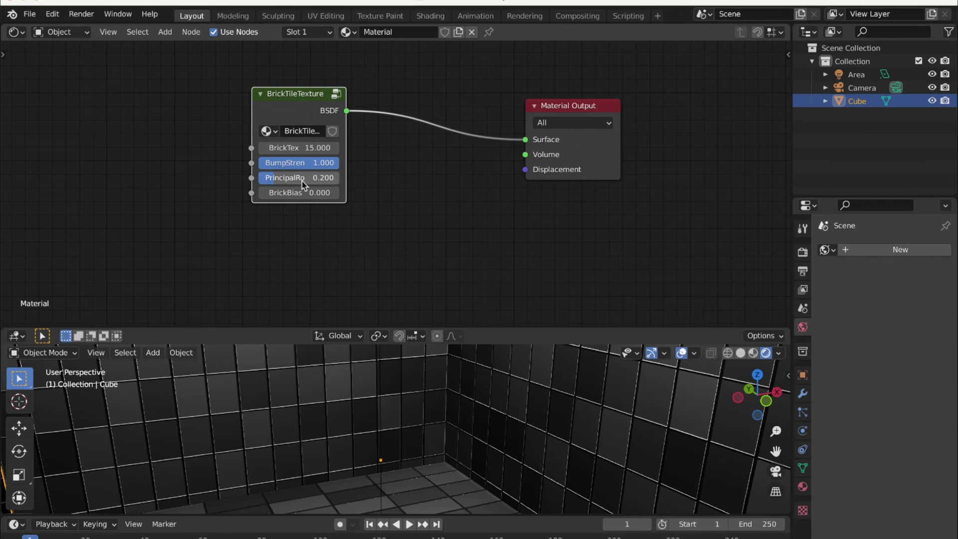
- Examine the nodes inside the BrickTileTexture group and return to the main material tree
key(Tab)
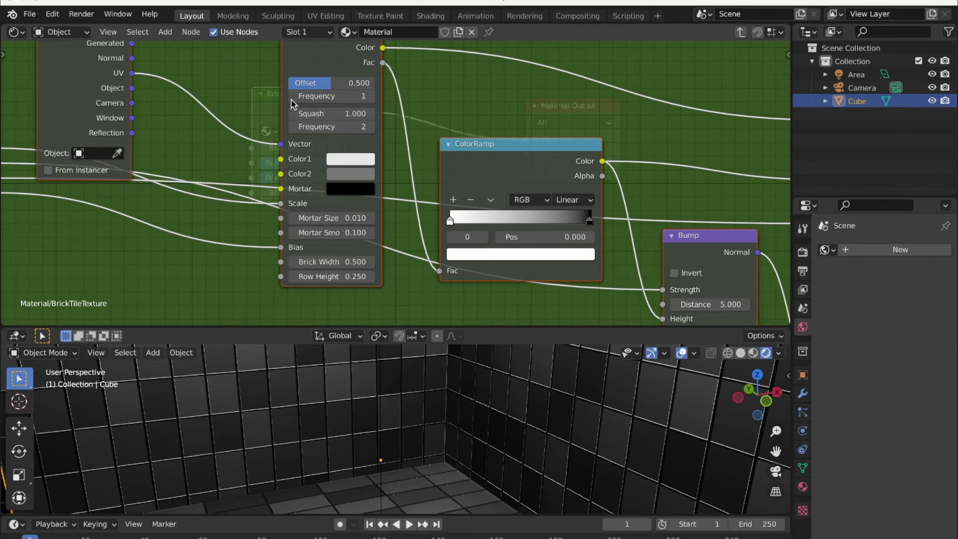
scroll(447, 190, down, 4)
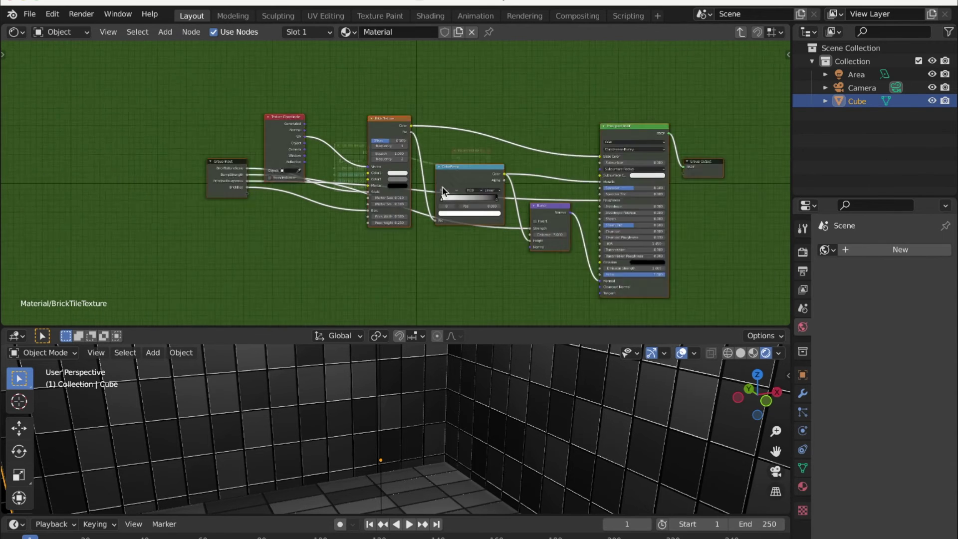
key(Tab)
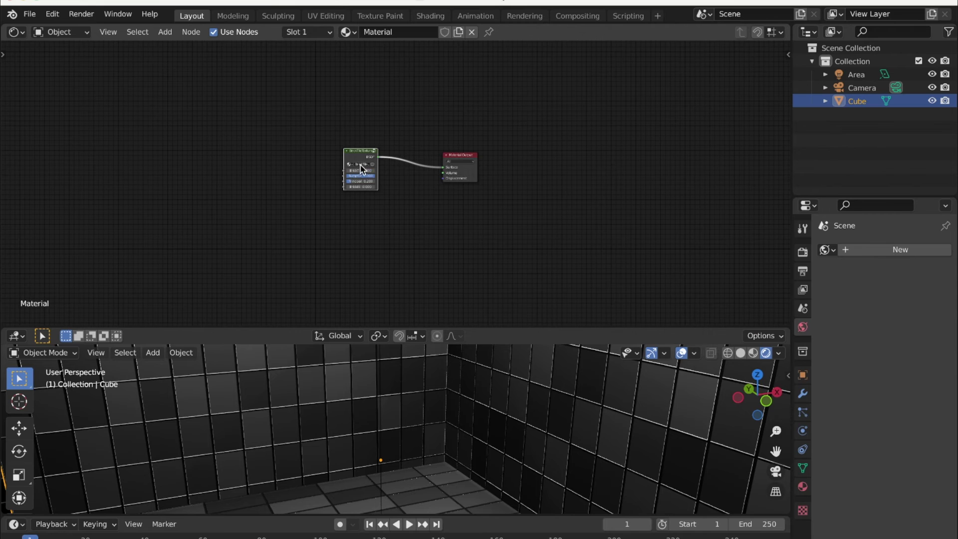
scroll(355, 172, up, 4)
scroll(355, 172, up, 1)
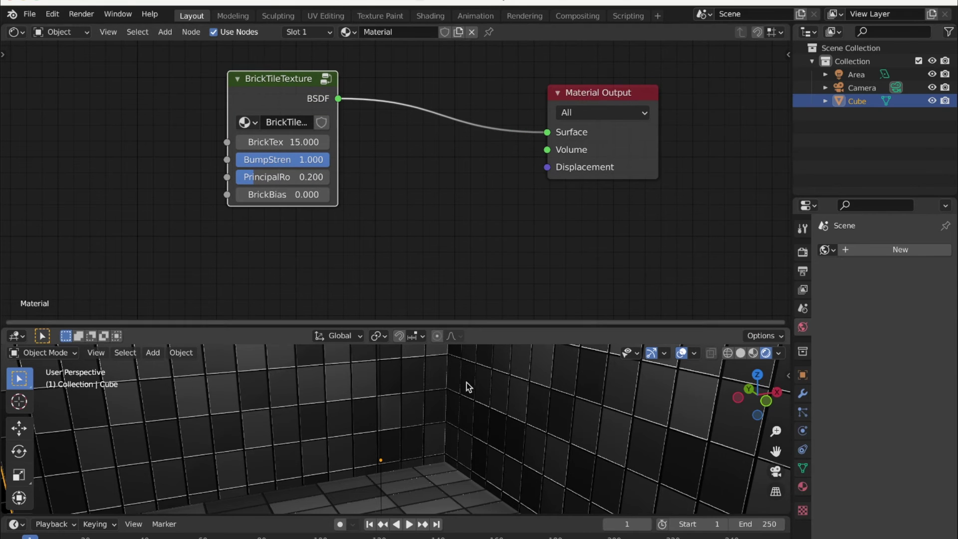
scroll(339, 423, down, 8)
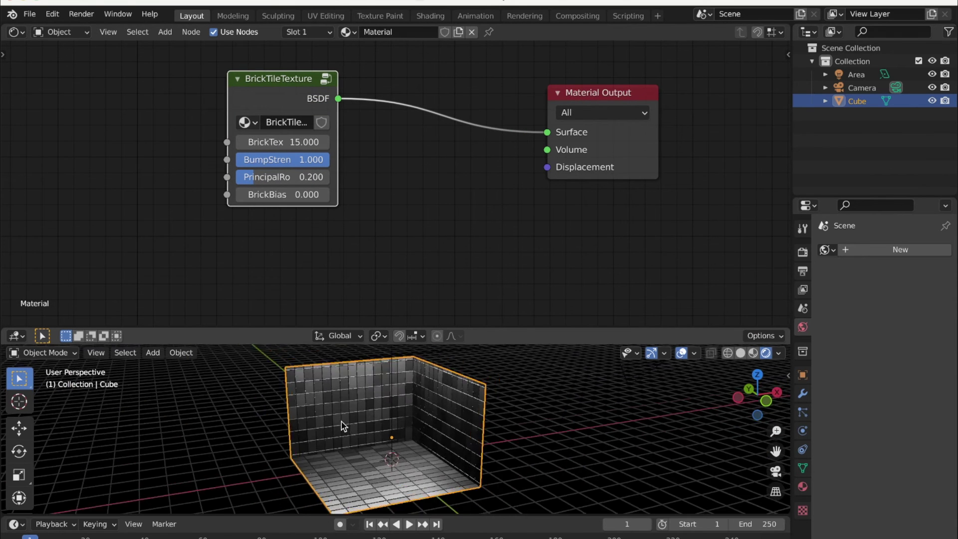
scroll(346, 421, up, 3)
key(shift+a)
key(Escape)
key(shift+a)
mouse_move(375, 439)
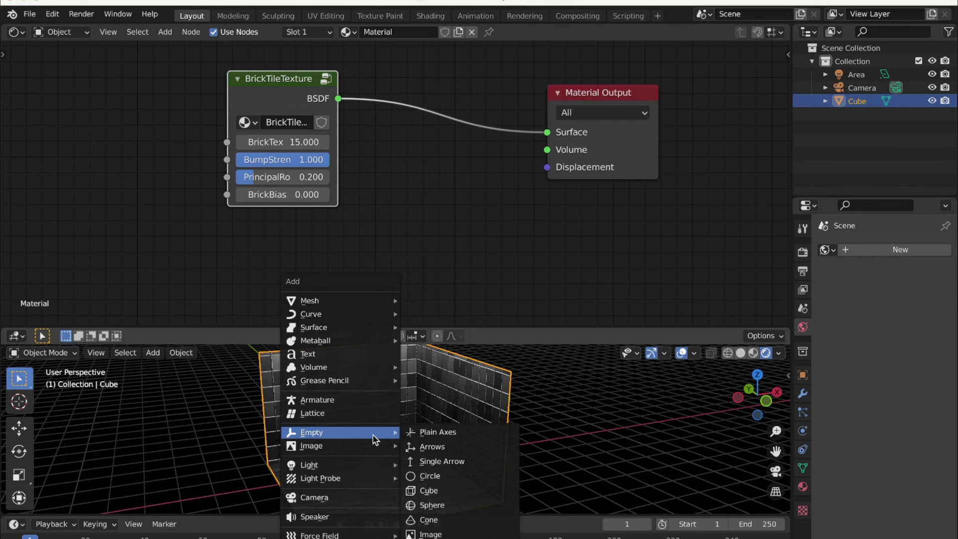
click(351, 192)
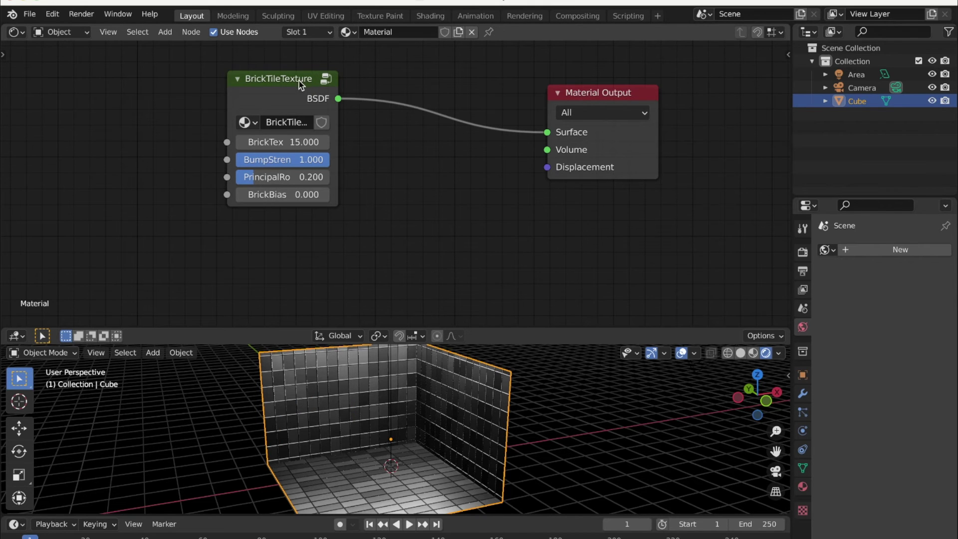
- Reopen the BrickTileTexture group to check its internal node connections, and exit it again
click(300, 83)
key(Tab)
scroll(430, 232, up, 3)
scroll(430, 232, down, 12)
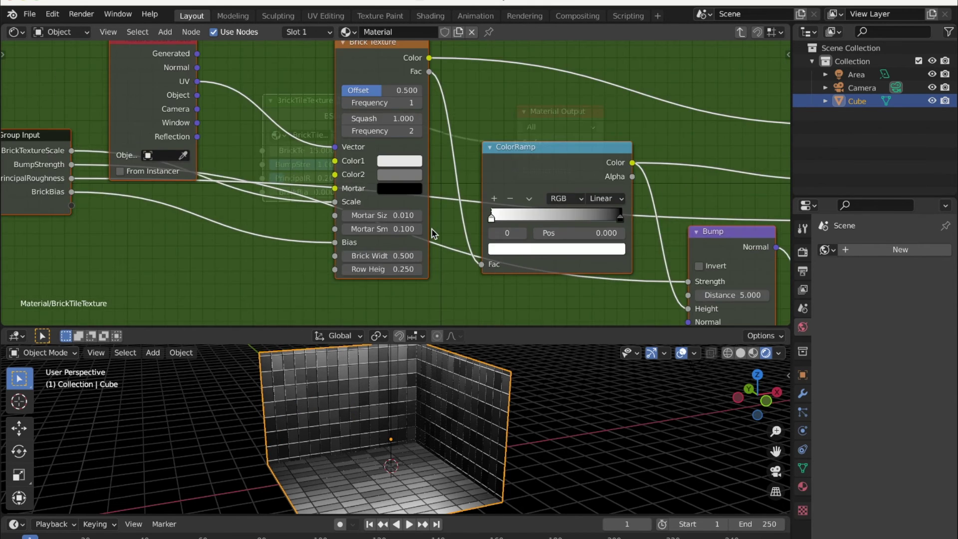
key(Tab)
- Add a mesh cube to the scene and move it along the X axis, well clear of the tiled room corner
key(shift+a)
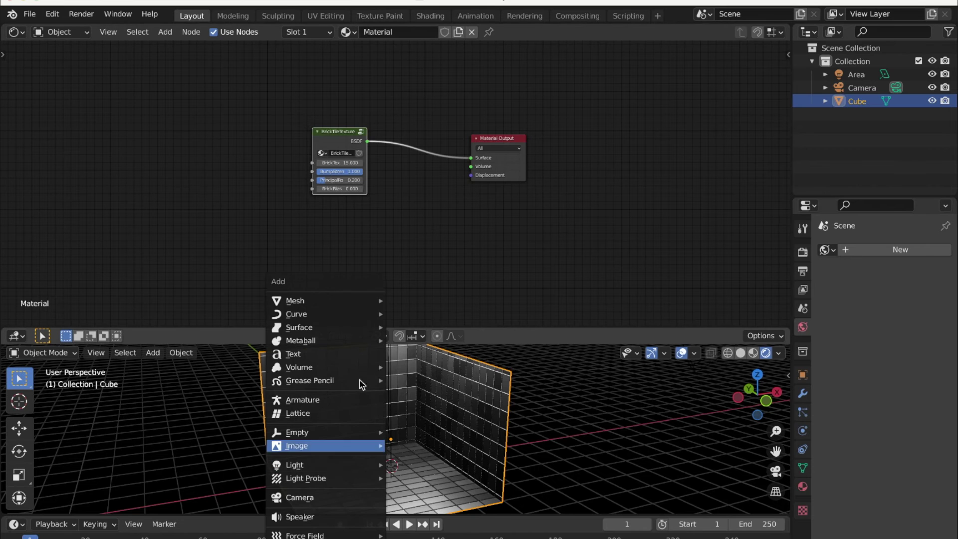
mouse_move(349, 300)
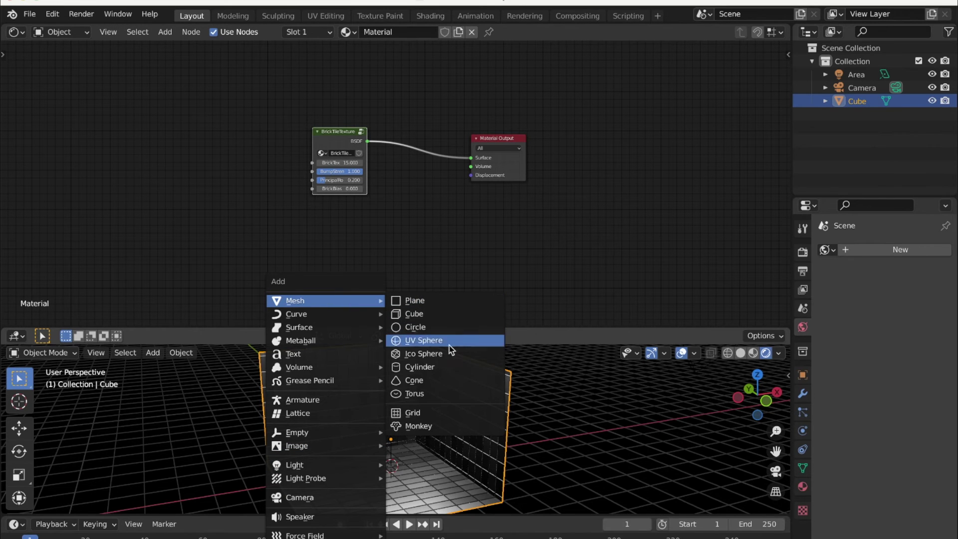
click(442, 313)
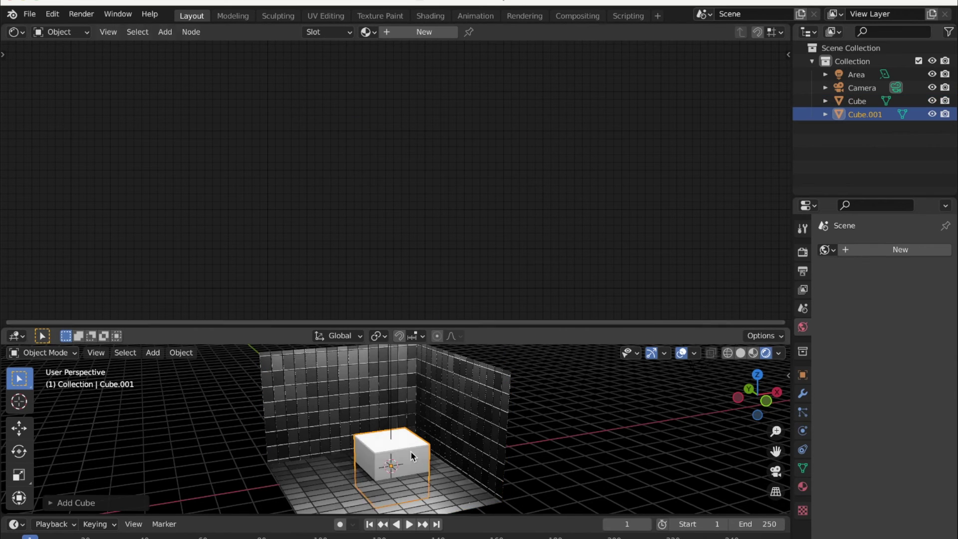
key(g)
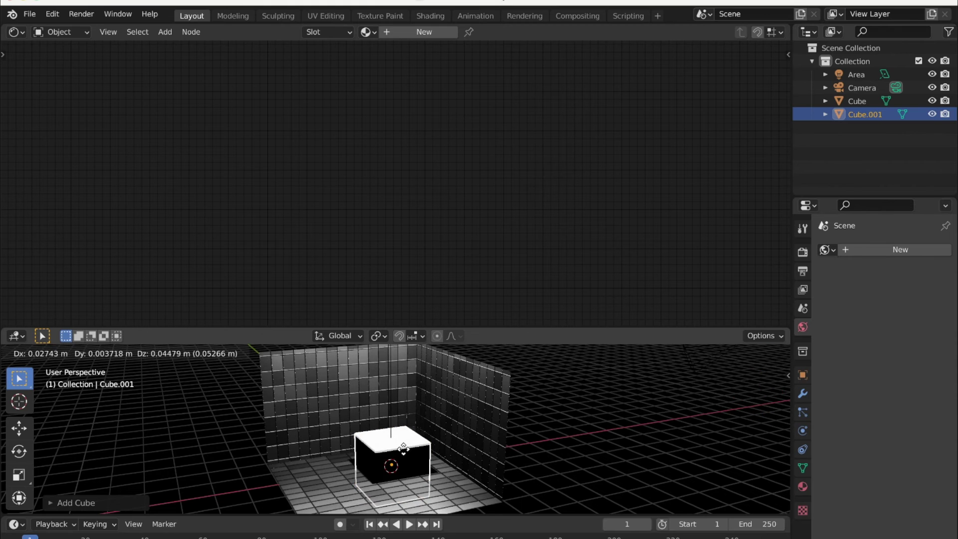
key(x)
key(x)
click(684, 407)
click(96, 352)
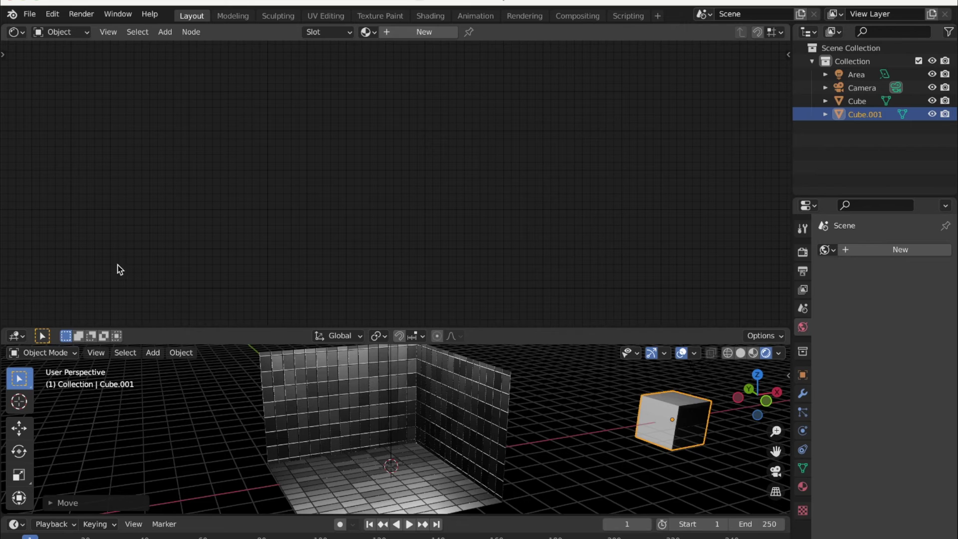
click(96, 353)
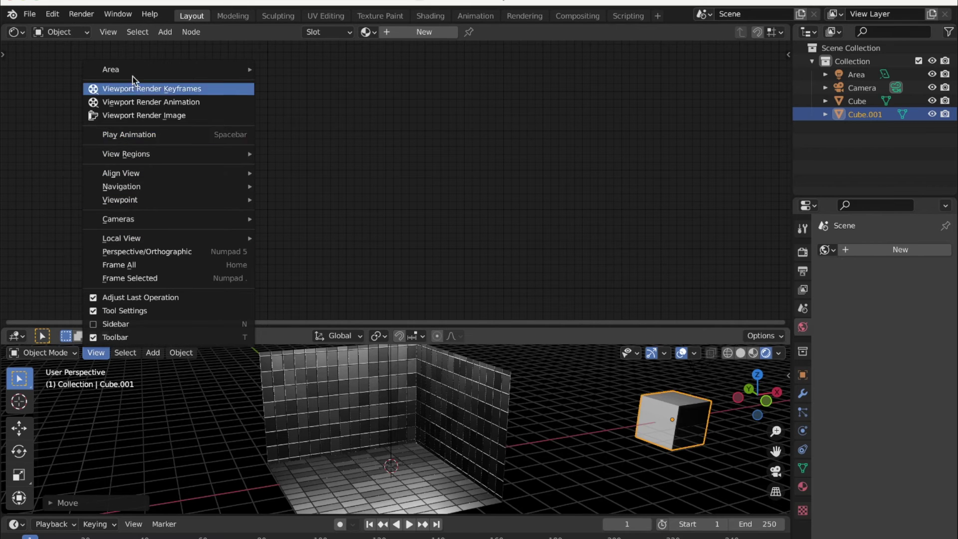
mouse_move(146, 218)
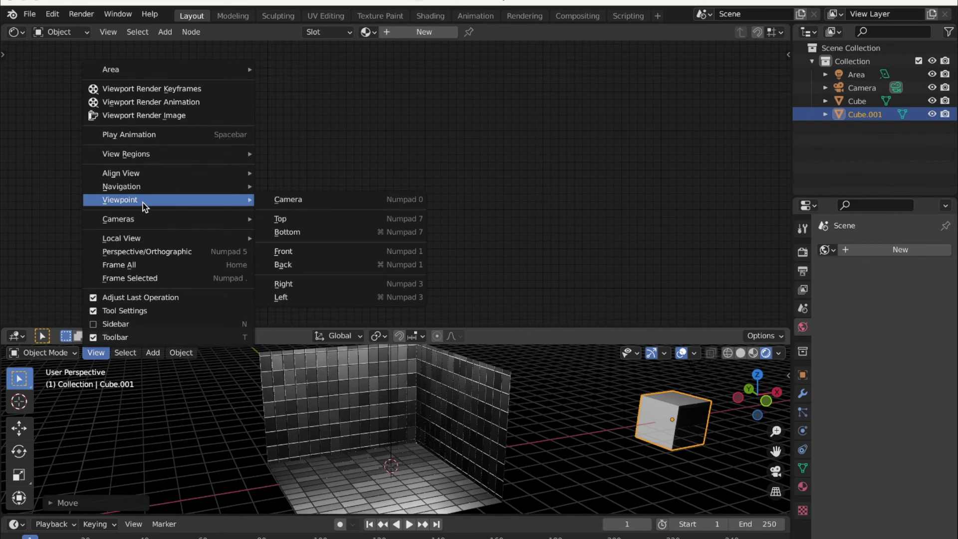
click(171, 353)
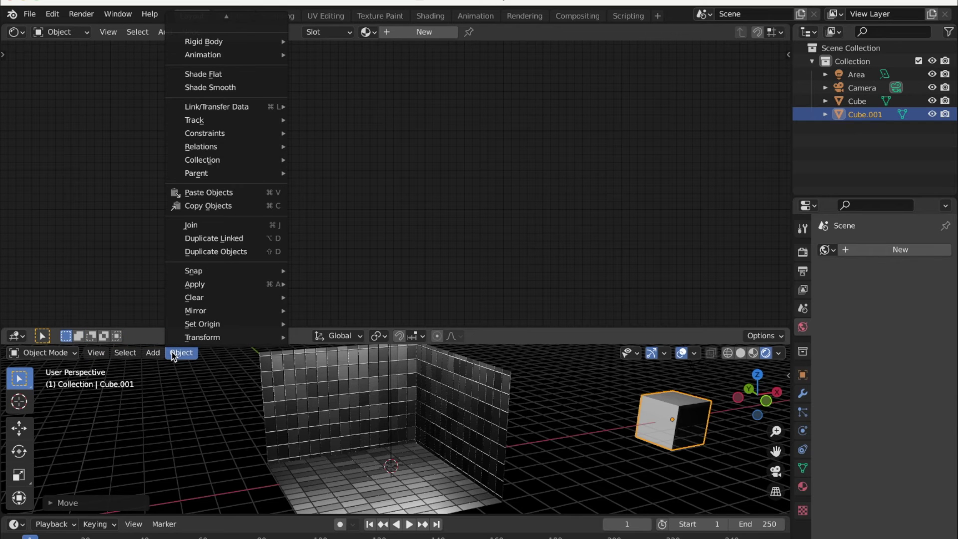
mouse_move(103, 356)
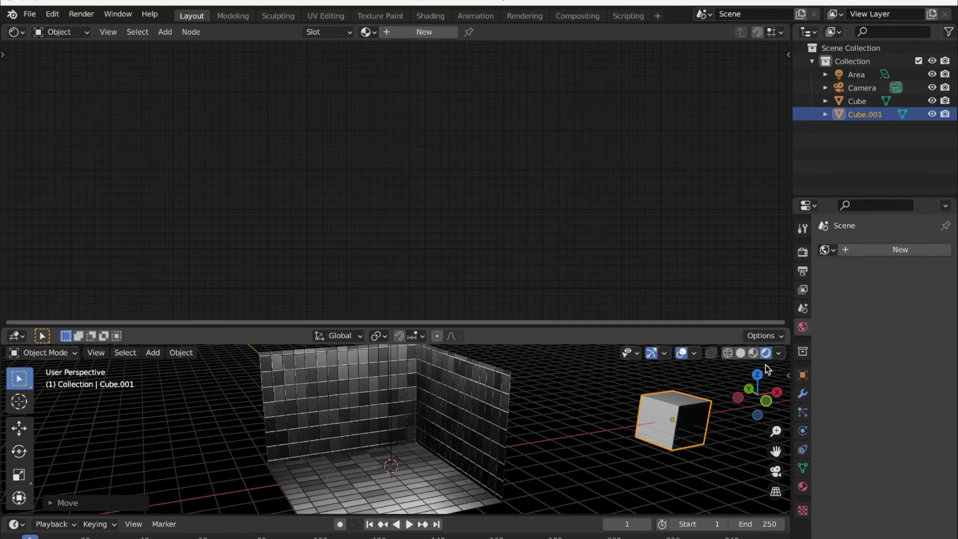
- Switch the 3D viewport to Material Preview shading and deselect the new cube
click(833, 140)
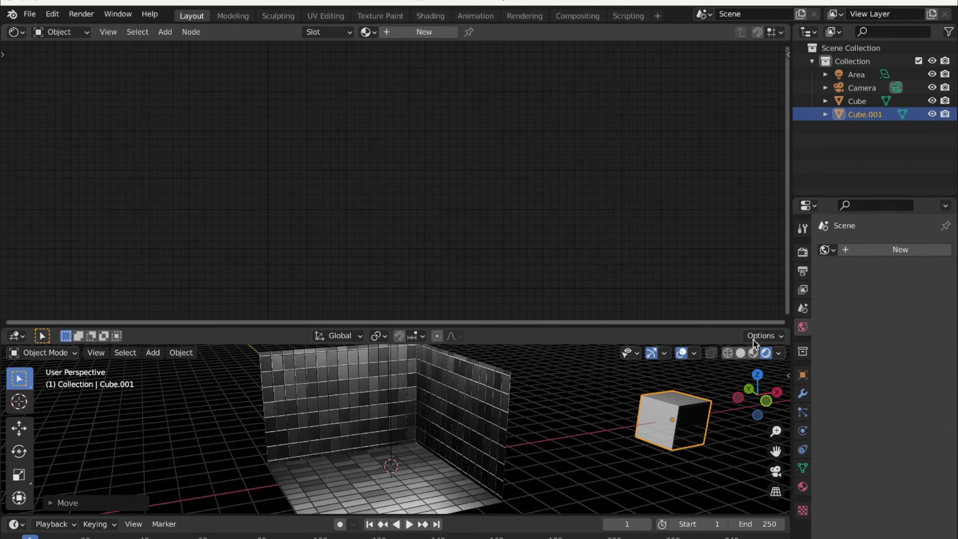
click(753, 353)
click(589, 372)
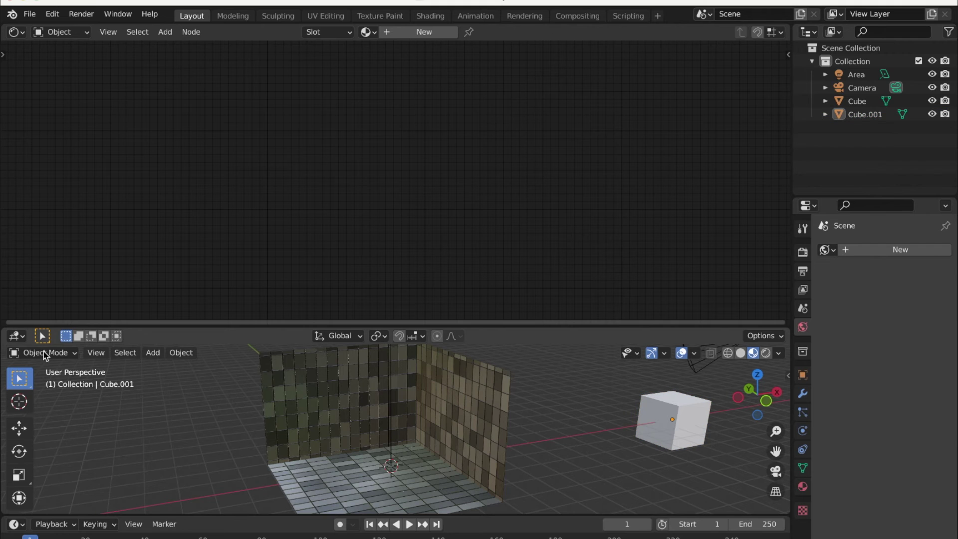
- Select the new cube standing apart from the tiled room corner
click(89, 353)
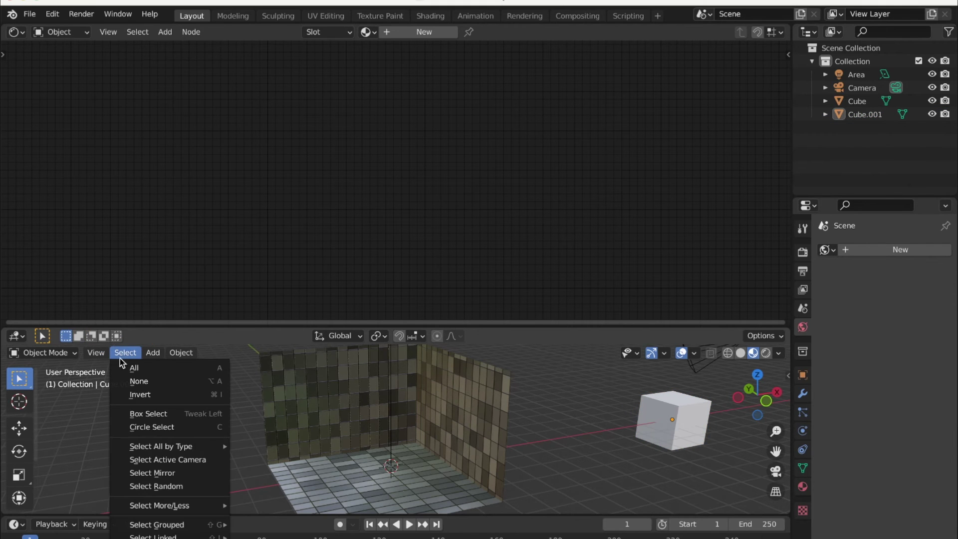
click(683, 395)
click(125, 354)
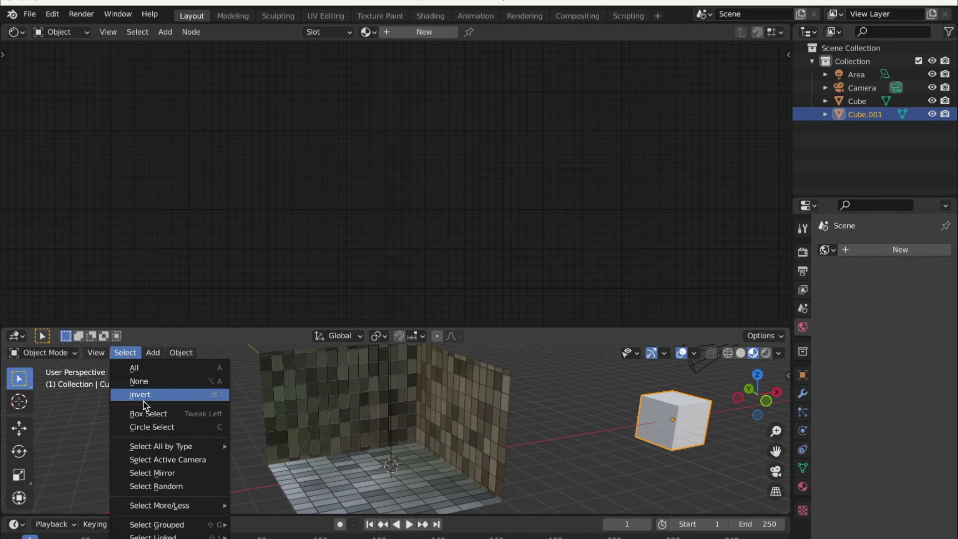
click(98, 352)
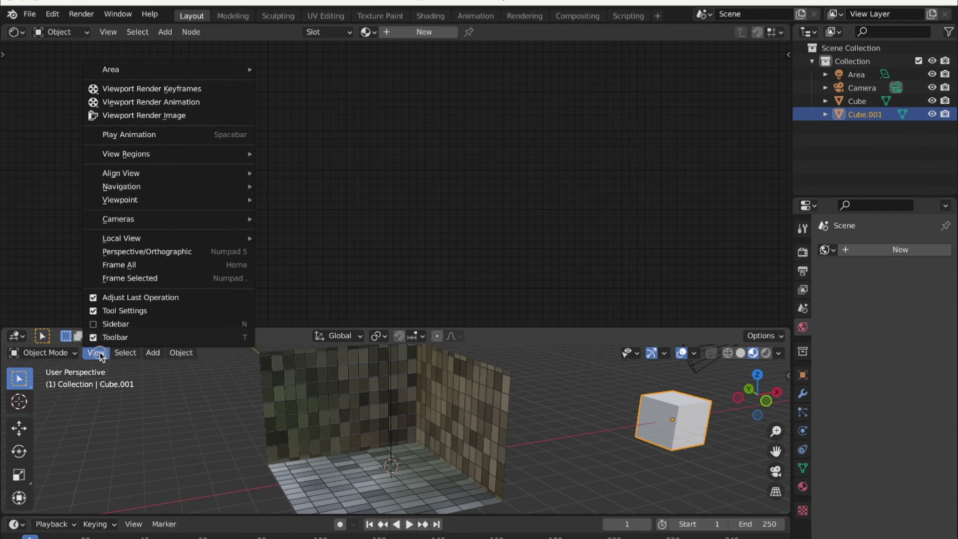
click(123, 354)
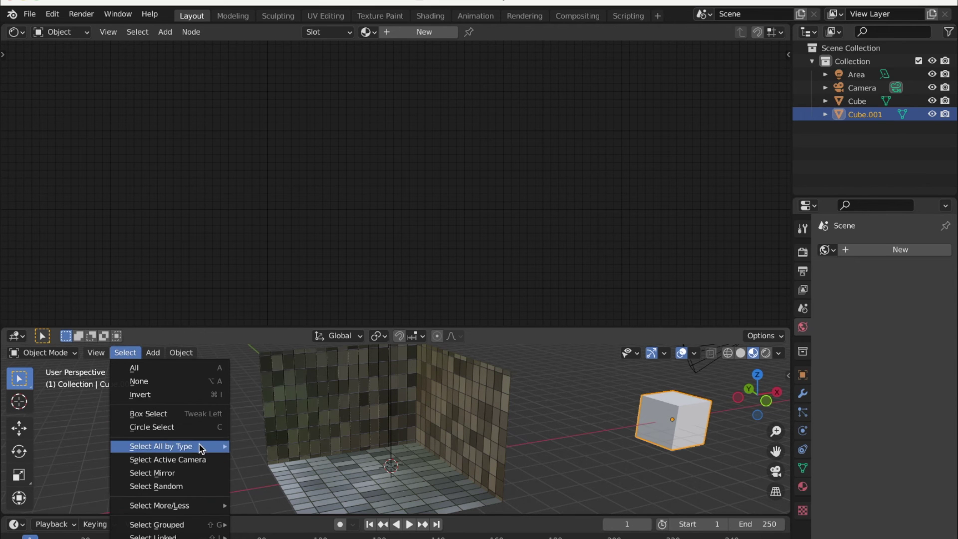
mouse_move(202, 450)
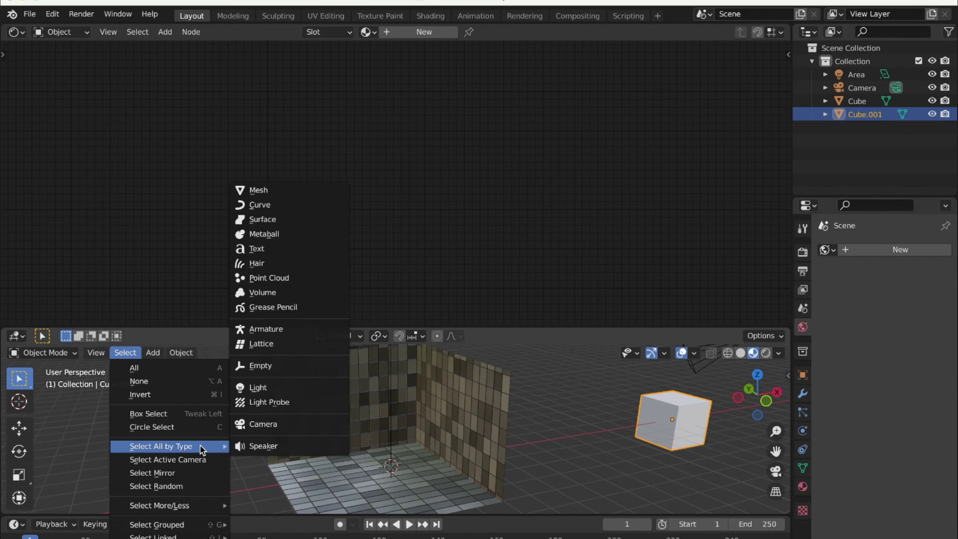
click(181, 352)
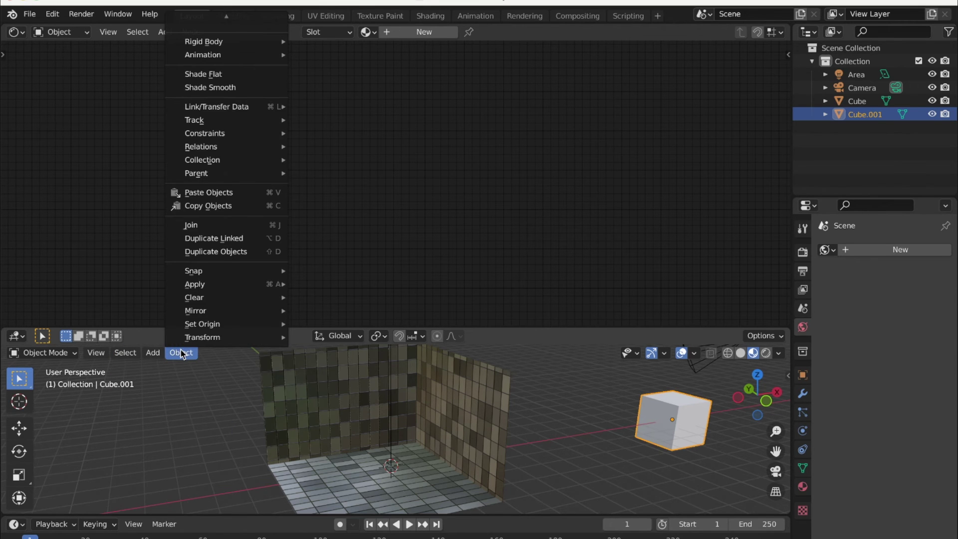
click(181, 353)
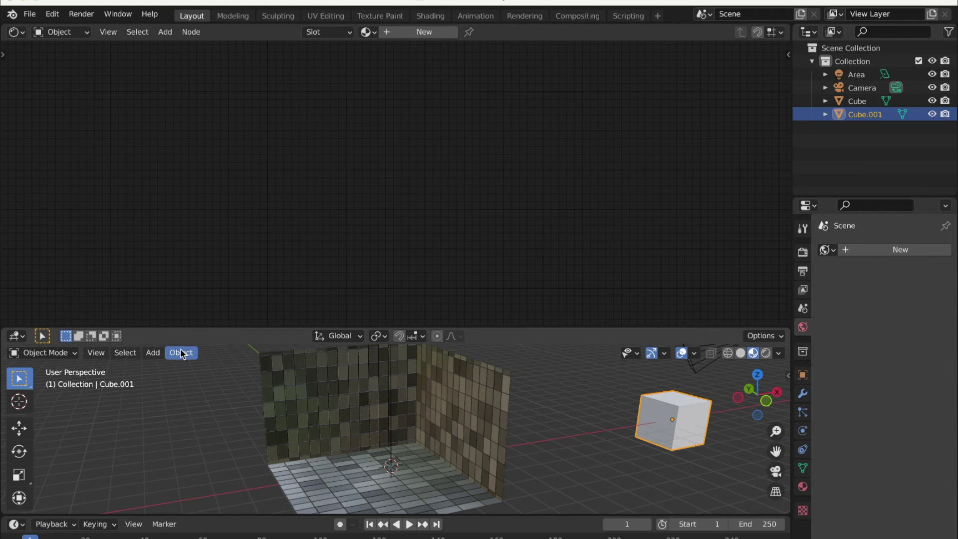
- Create a new material for the selected second cube
shift+middle_drag(684, 439, 416, 414)
scroll(416, 414, down, 5)
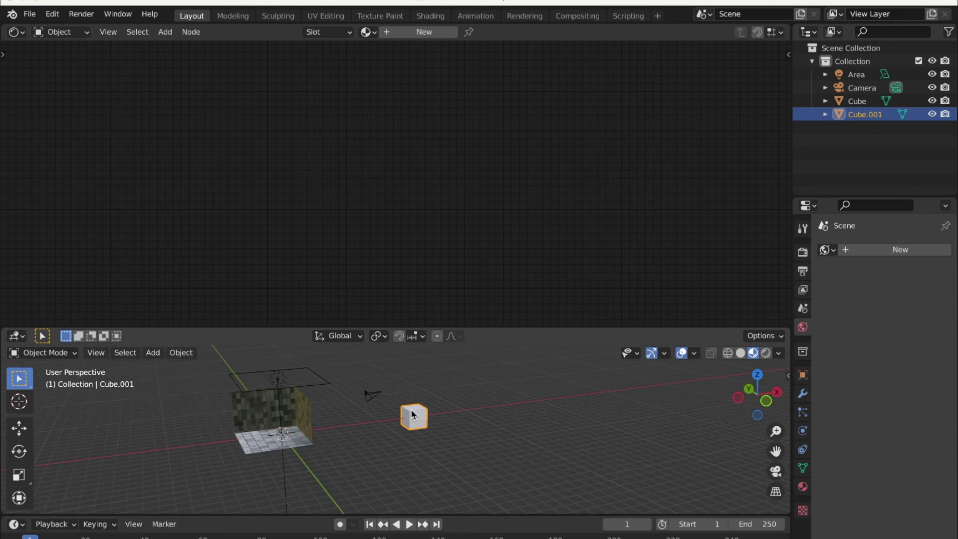
scroll(416, 414, up, 10)
middle_drag(315, 440, 244, 475)
scroll(386, 430, up, 3)
scroll(386, 431, down, 5)
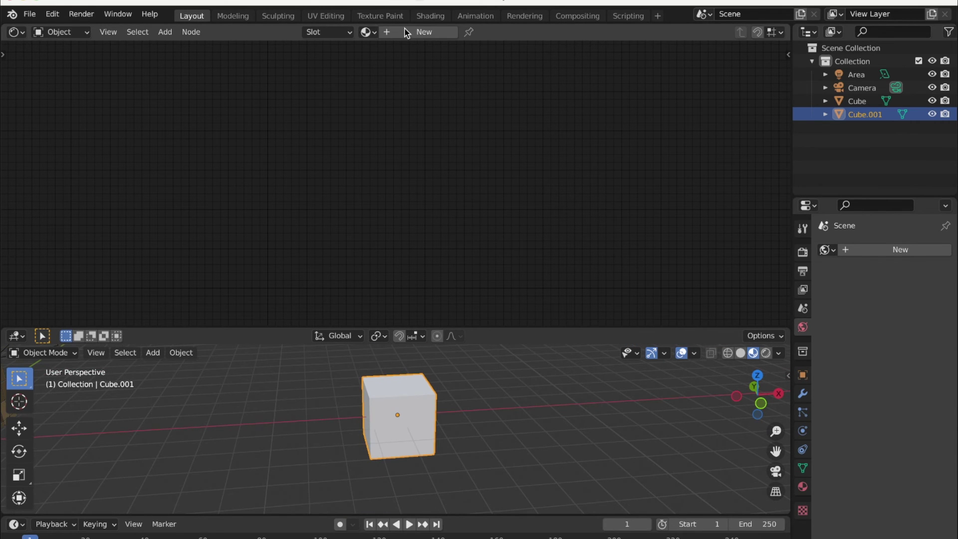
click(421, 31)
- Try assigning the existing material named Material to the second cube and check how the tiles look on its faces
click(348, 32)
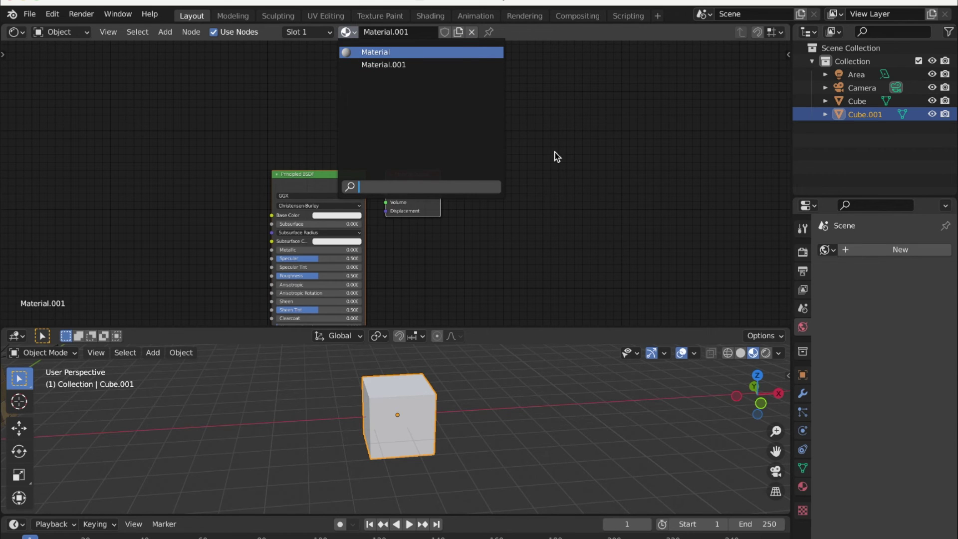
key(Return)
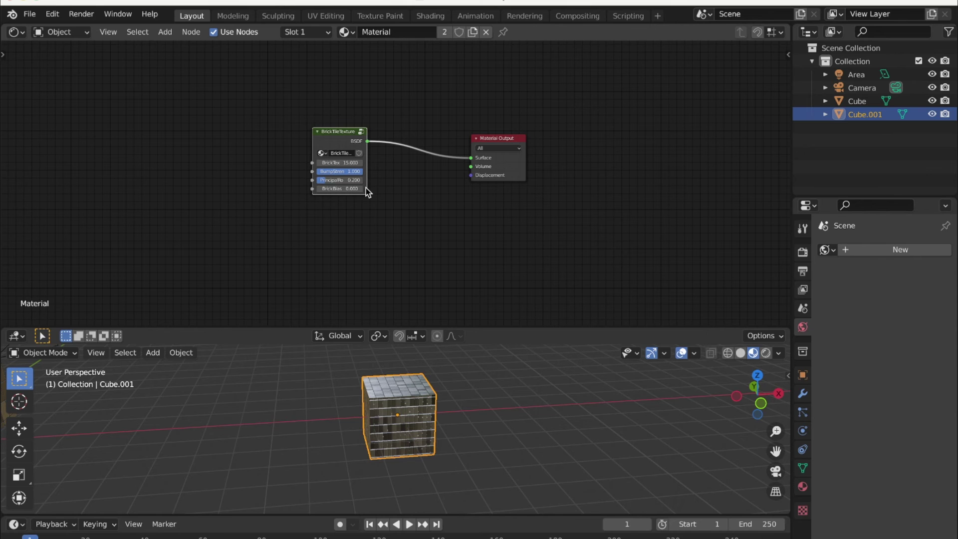
scroll(395, 197, up, 1)
click(346, 205)
scroll(341, 205, right, 3)
scroll(341, 206, left, 3)
scroll(348, 200, up, 5)
scroll(381, 429, up, 3)
scroll(381, 428, up, 2)
middle_drag(381, 428, 417, 405)
drag(273, 100, 280, 99)
scroll(351, 372, down, 2)
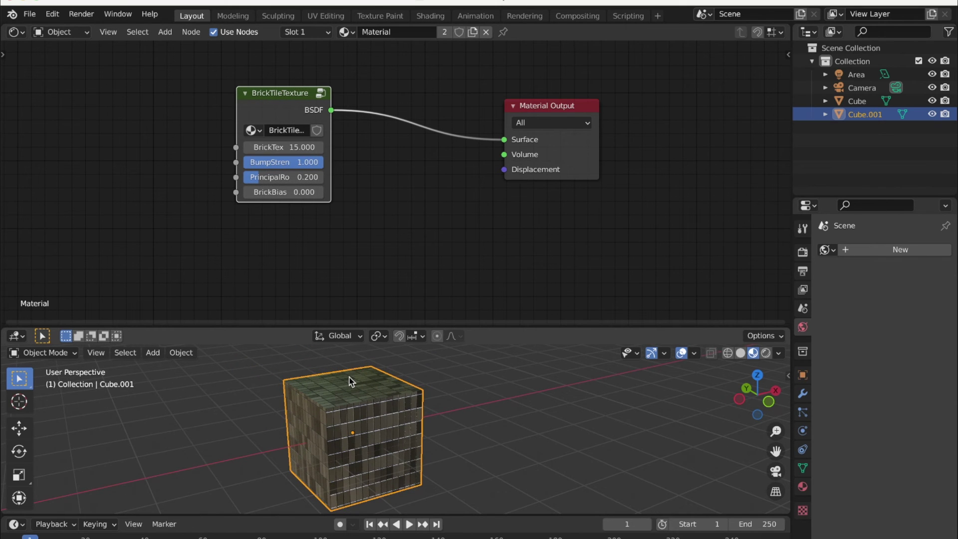
- Undo the node move and the assignment of the existing material, going back to Material.001
key(ctrl+z)
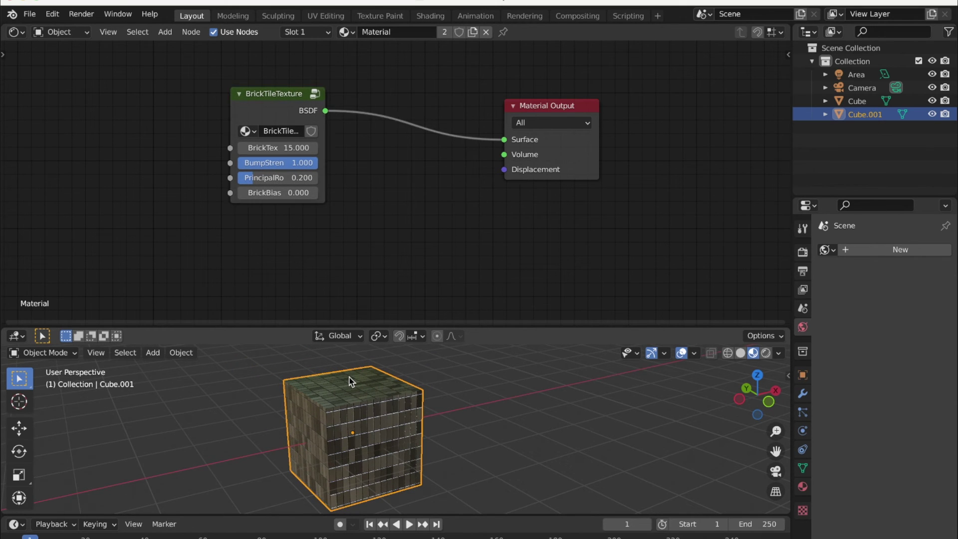
key(ctrl+z)
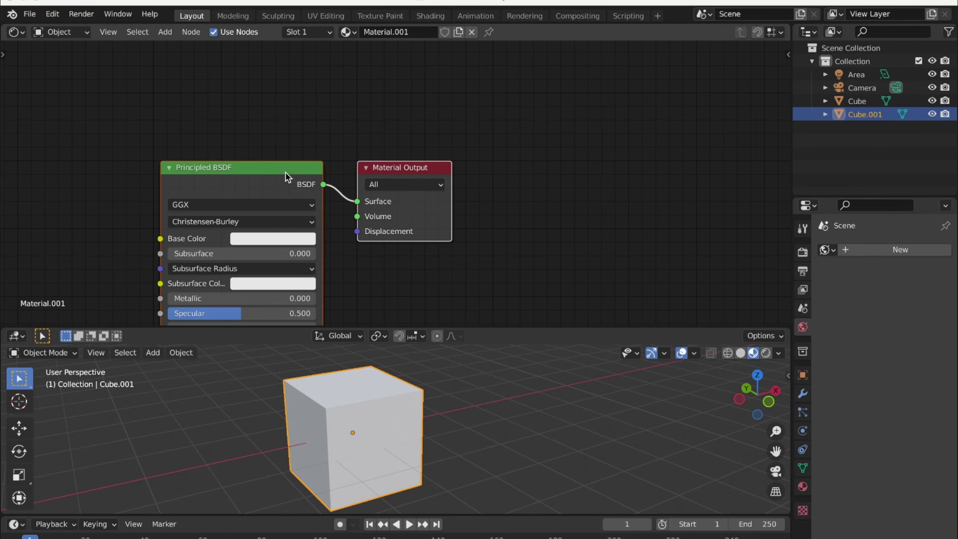
- Add the BrickTileTexture node group to Material.001, placing it before the Principled BSDF node
scroll(289, 184, down, 5)
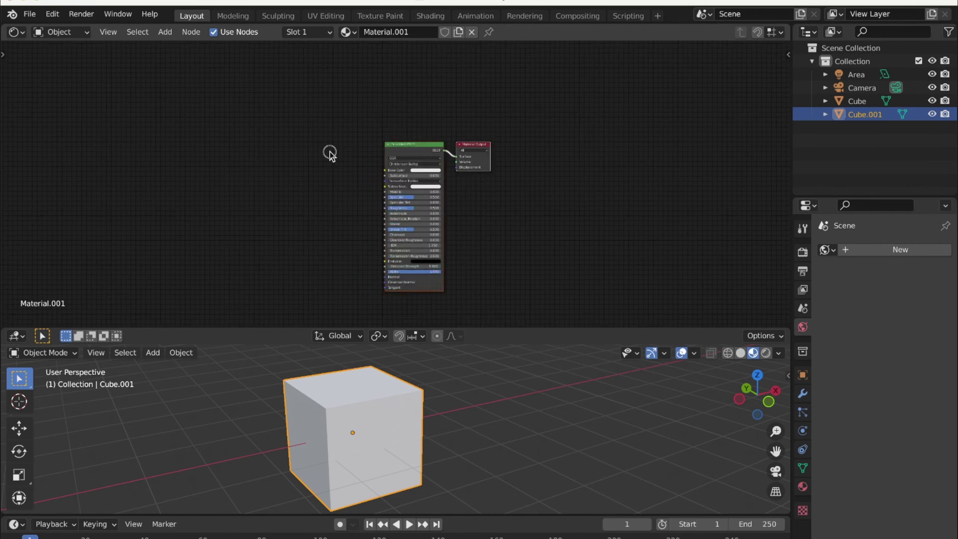
middle_drag(330, 152, 395, 114)
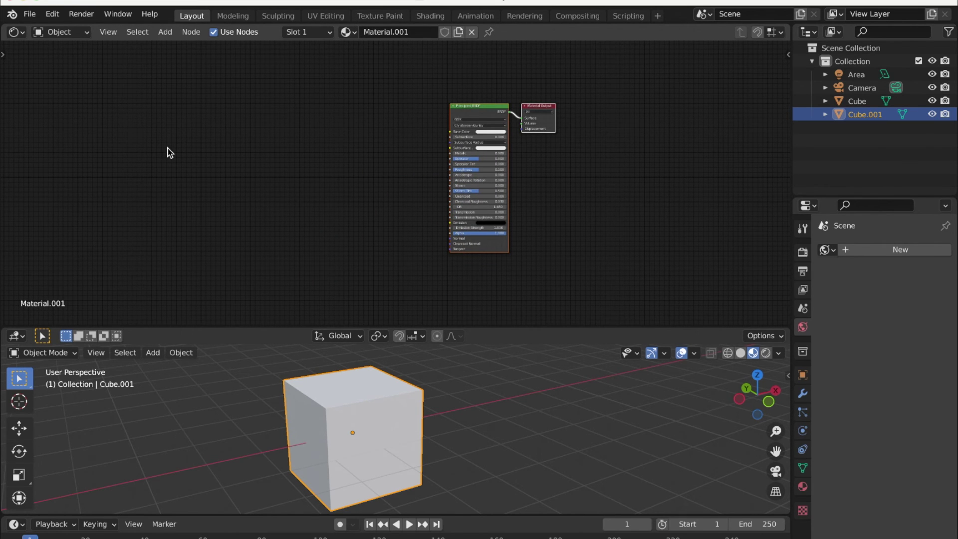
key(shift+a)
mouse_move(122, 279)
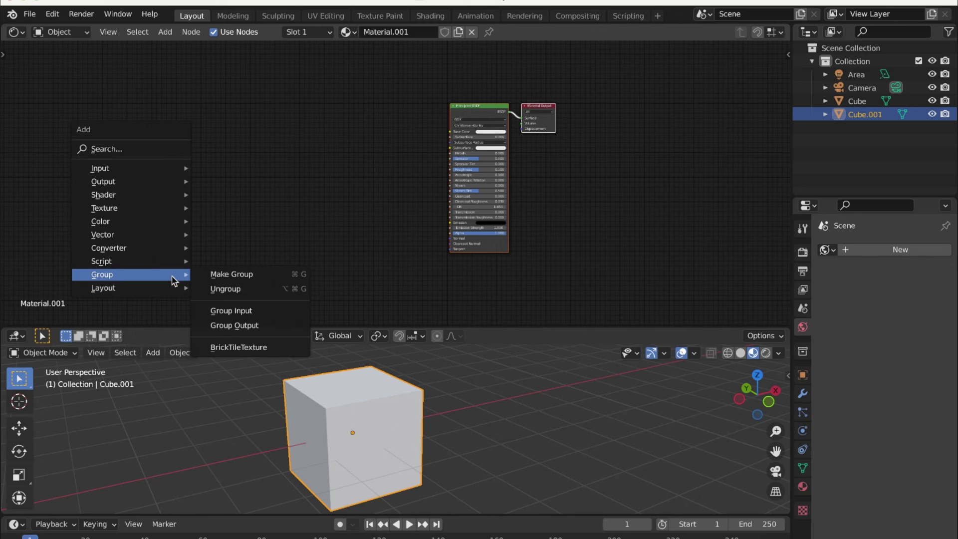
click(216, 346)
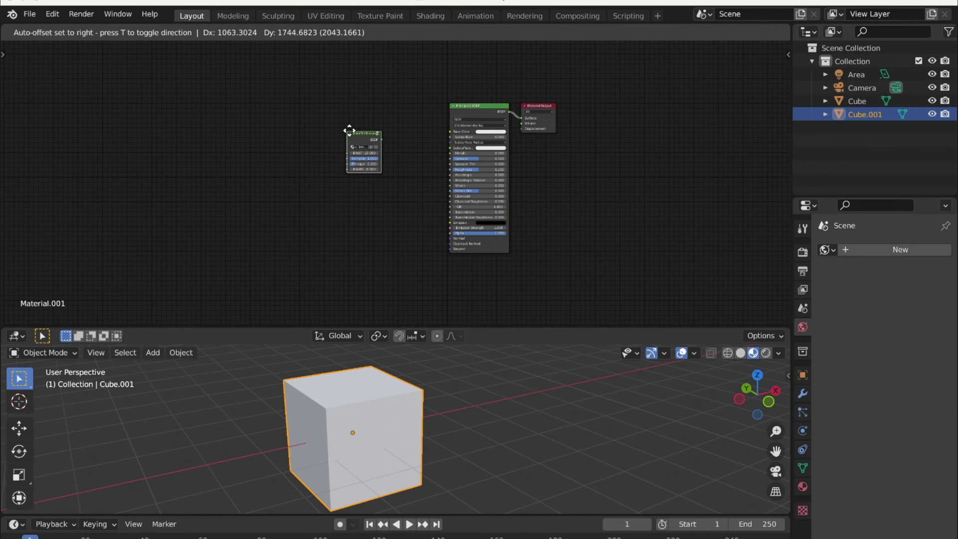
click(351, 130)
- Delete the Principled BSDF node and connect the BrickTileTexture BSDF output to the Material Output's Surface input
click(474, 114)
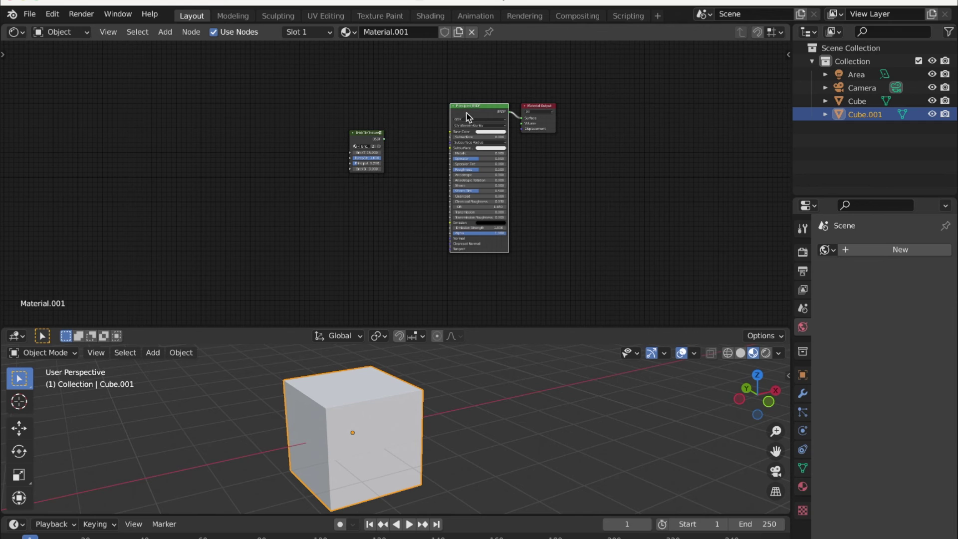
key(x)
drag(384, 139, 522, 118)
- Examine the tile texture on the cube from several sides, framing the selected cube in the 3D view
scroll(358, 399, up, 3)
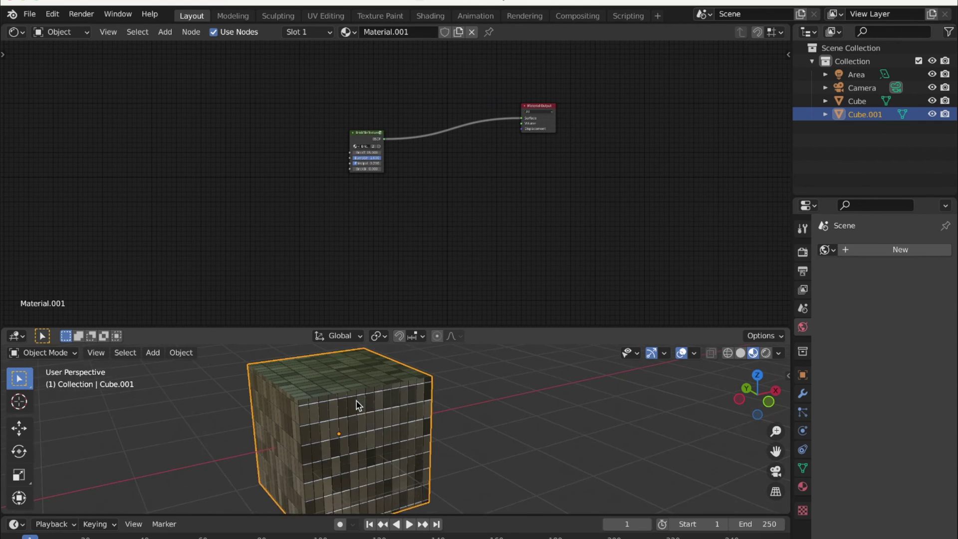
middle_drag(332, 390, 398, 364)
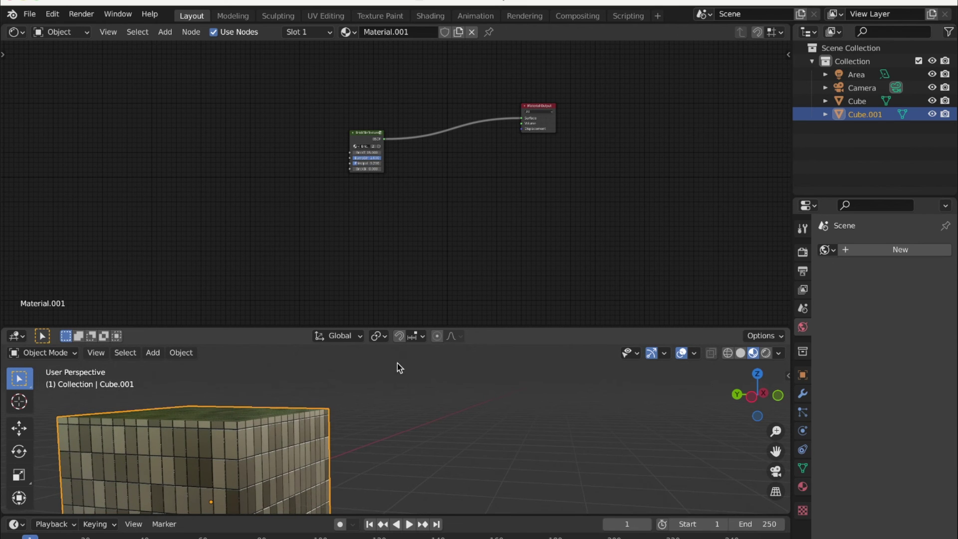
scroll(284, 430, up, 2)
mouse_move(232, 427)
middle_down()
mouse_move(267, 413)
mouse_move(220, 424)
middle_up()
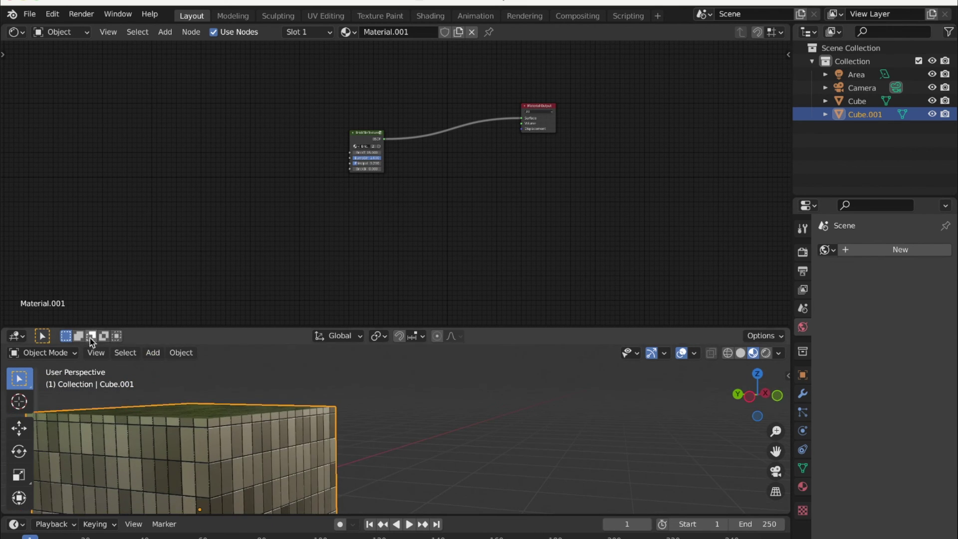
click(94, 353)
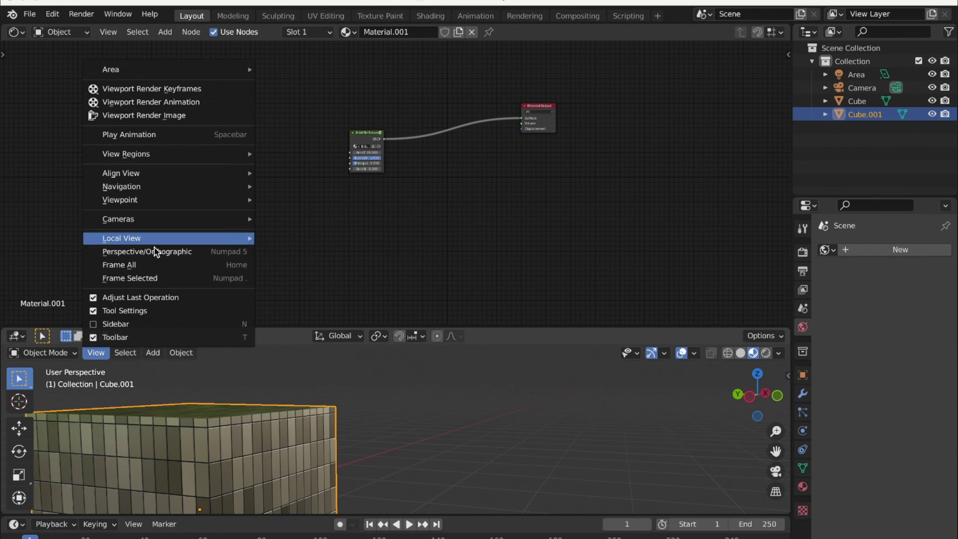
click(145, 278)
middle_drag(403, 425, 274, 452)
scroll(370, 411, up, 8)
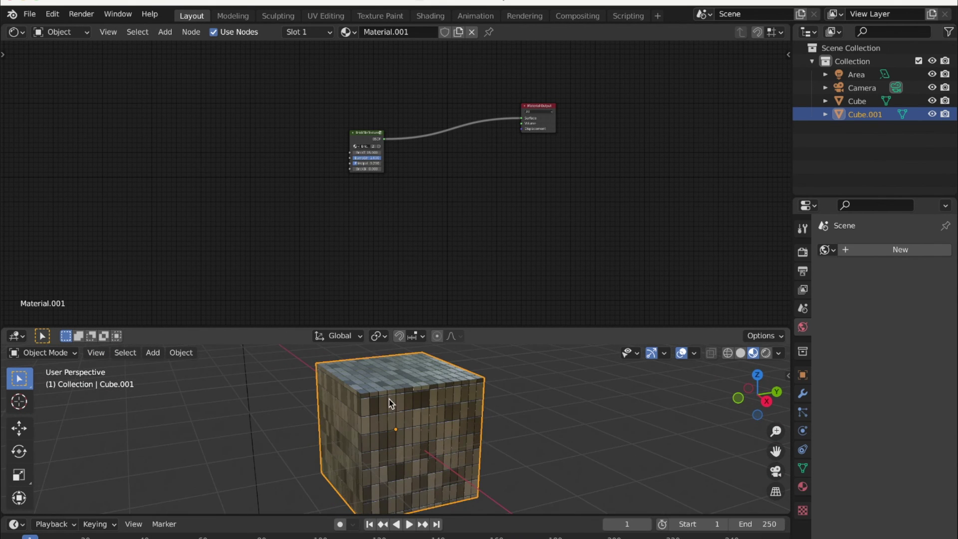
- Examine the mortar gaps and tile surfaces on the cube's side and top faces up close
scroll(423, 397, up, 8)
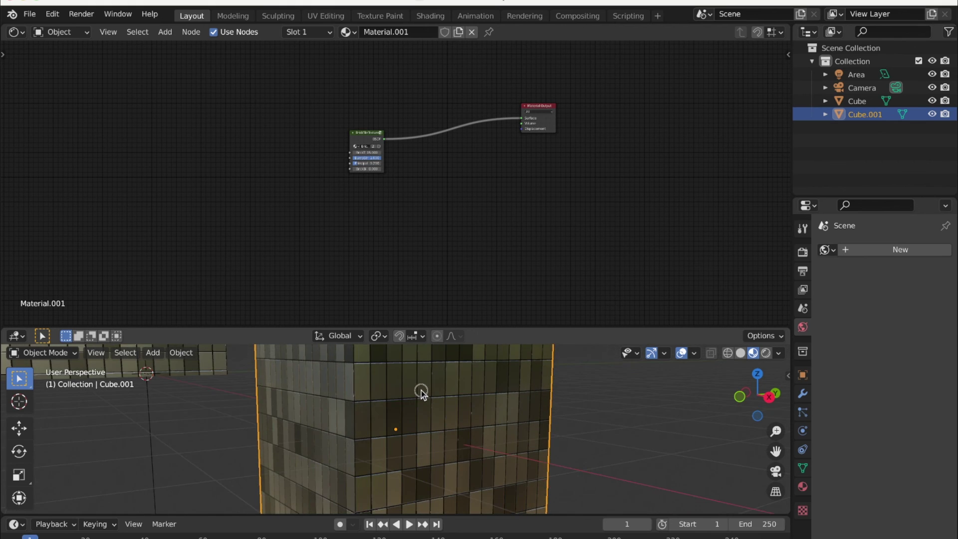
mouse_move(352, 447)
shift+middle_down()
mouse_move(373, 499)
mouse_move(366, 438)
mouse_move(388, 434)
mouse_move(376, 414)
mouse_move(367, 438)
shift+middle_up()
scroll(376, 414, up, 6)
scroll(375, 414, up, 1)
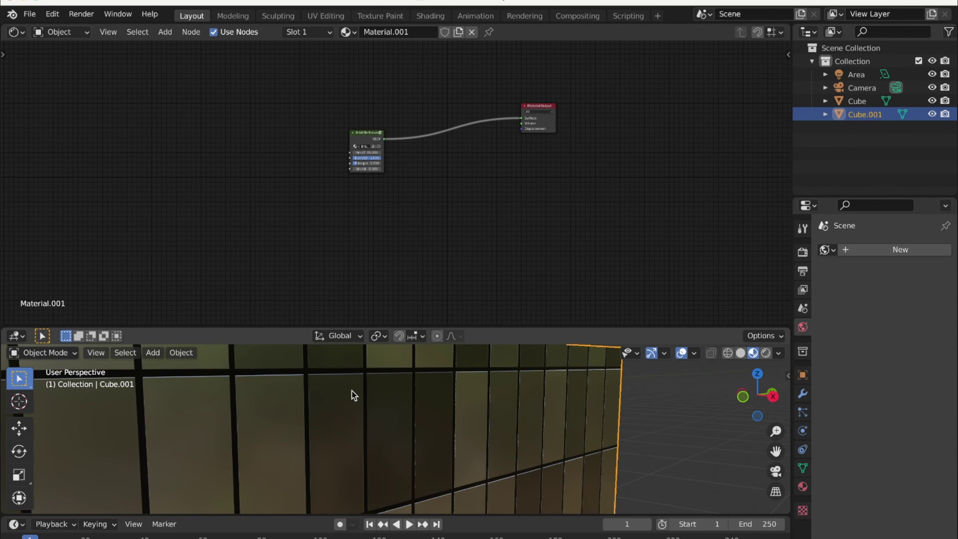
scroll(331, 381, down, 8)
scroll(333, 385, up, 4)
middle_drag(350, 408, 370, 391)
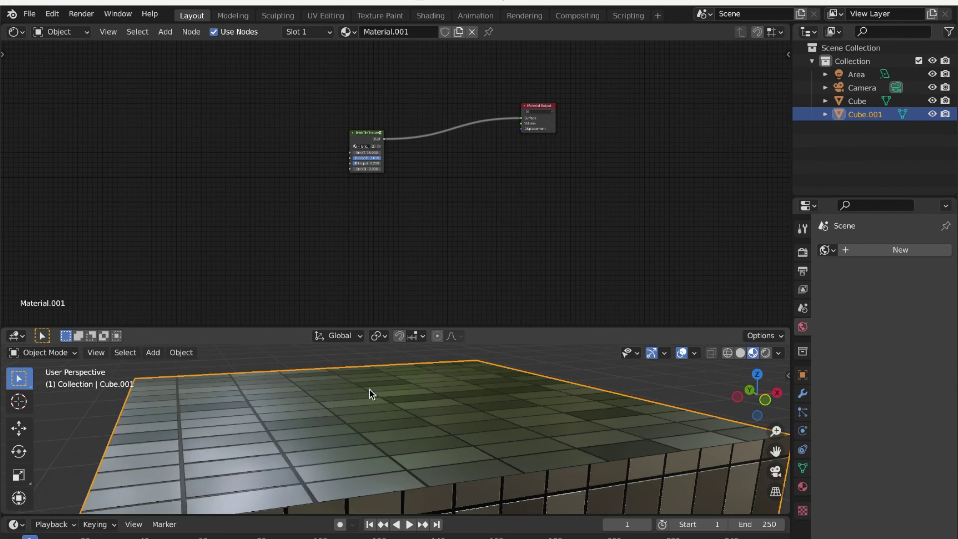
scroll(368, 390, up, 5)
scroll(367, 390, down, 8)
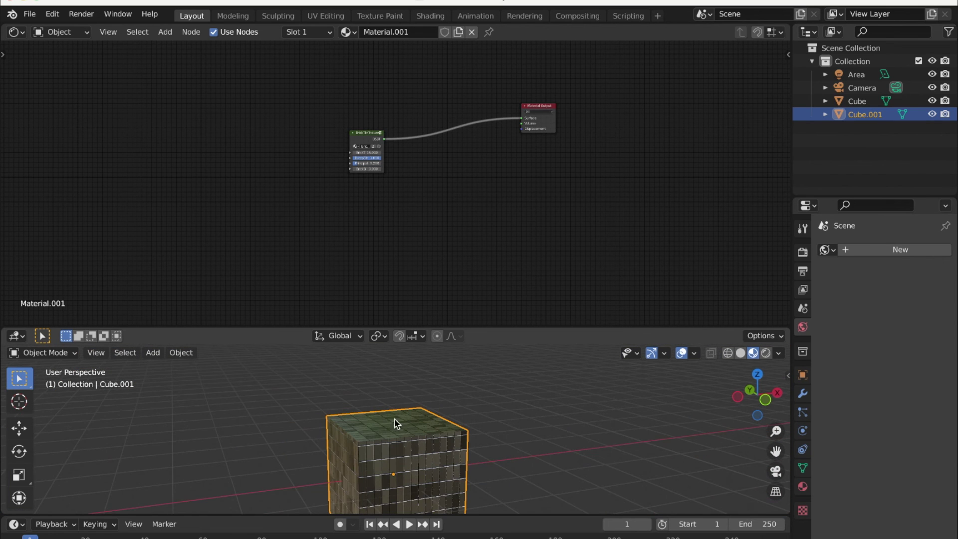
scroll(404, 394, down, 2)
- Arrange the BrickTileTexture and Material Output nodes close together in a row, and shift both slightly lower
scroll(363, 171, up, 5)
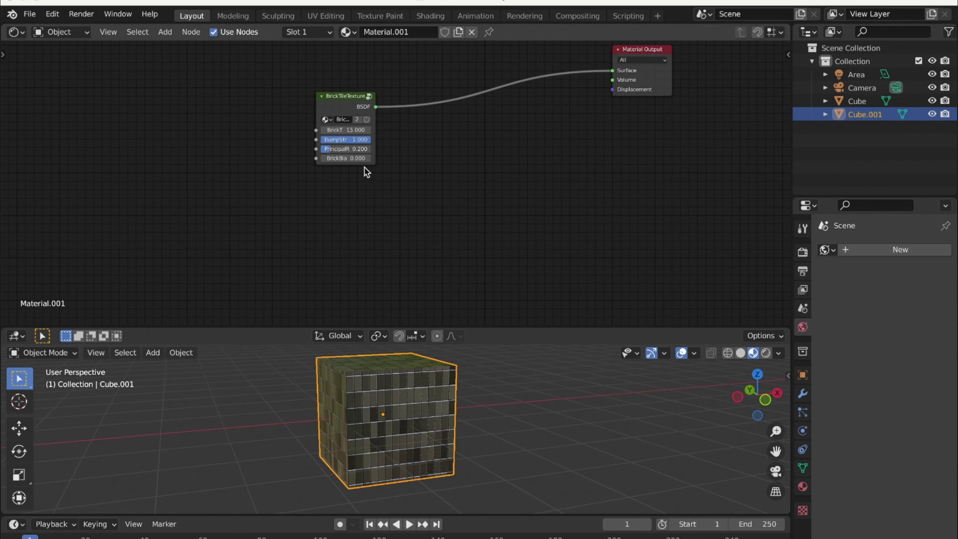
middle_drag(471, 170, 361, 258)
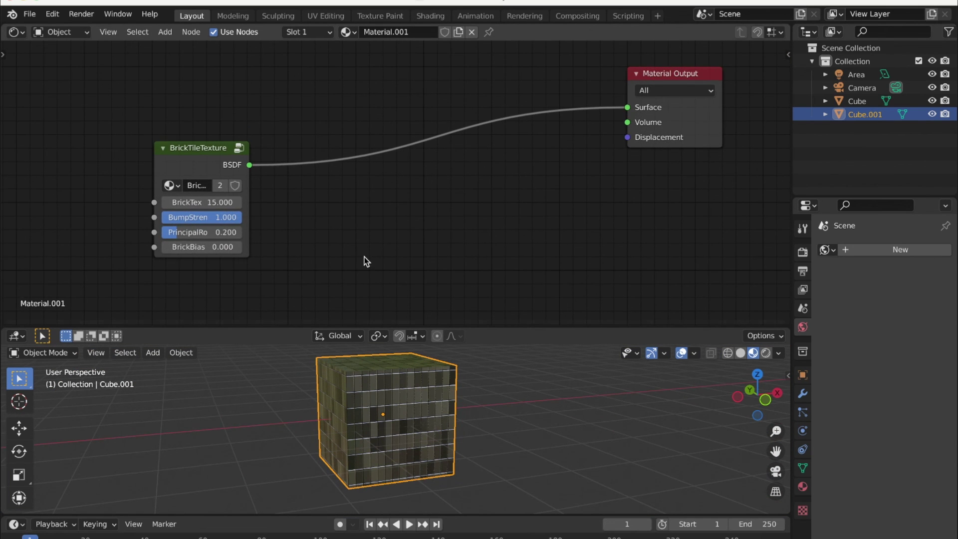
drag(183, 148, 310, 90)
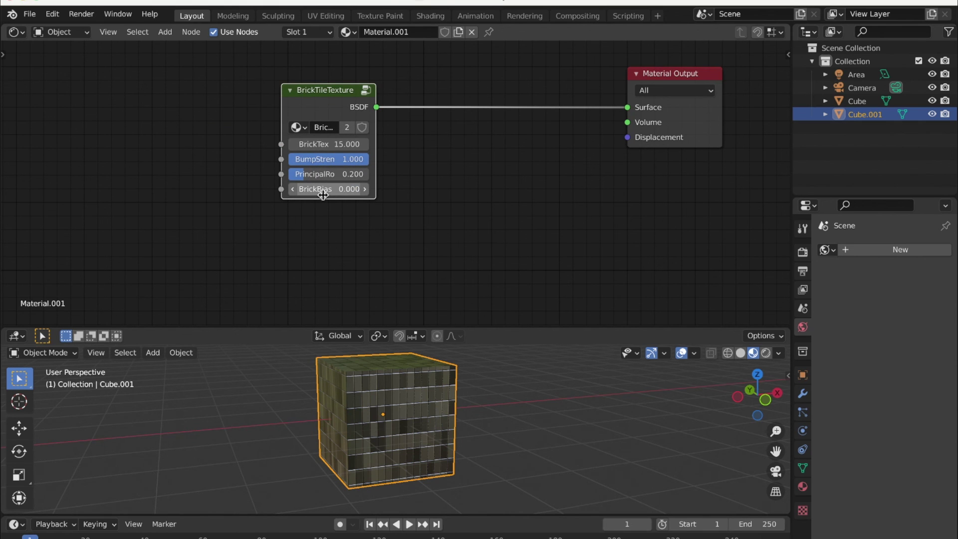
drag(678, 86, 499, 86)
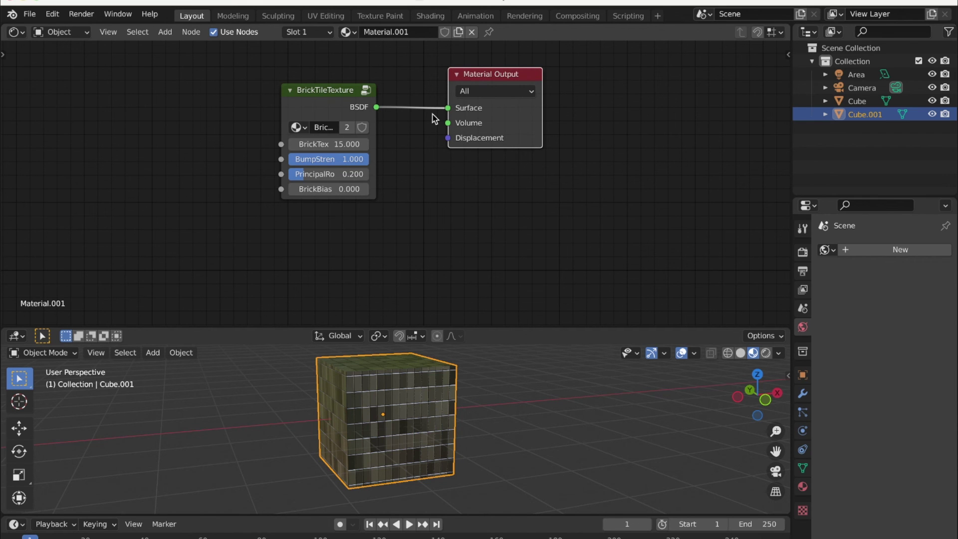
drag(234, 70, 463, 135)
drag(325, 92, 329, 135)
- Open the BrickTileTexture group to examine its internal node network, and return to the material tree
key(Tab)
key(Tab)
key(Tab)
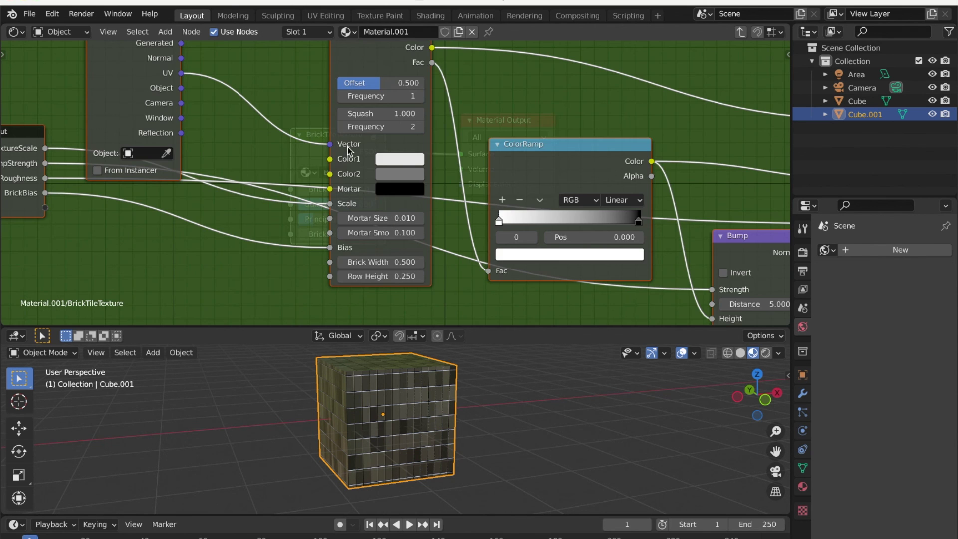
scroll(452, 200, down, 4)
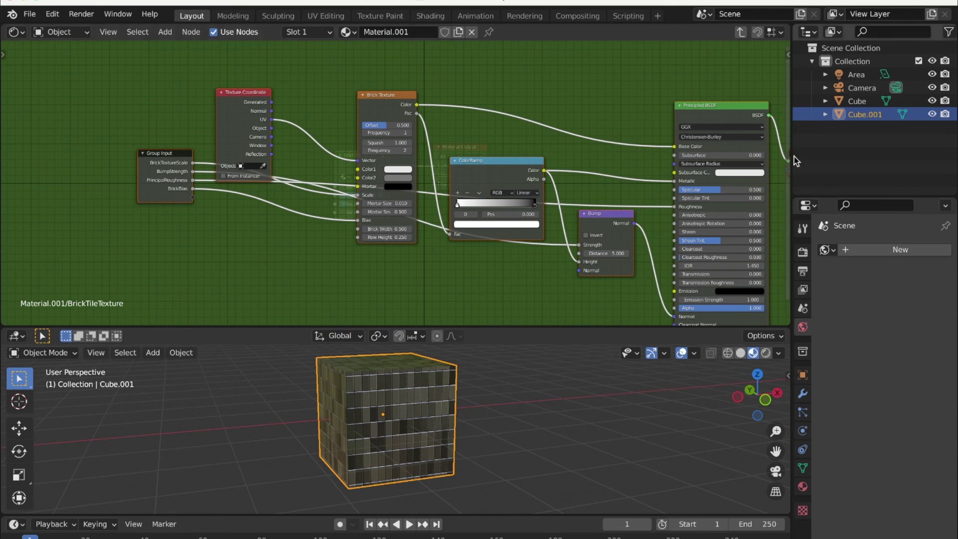
drag(702, 107, 686, 93)
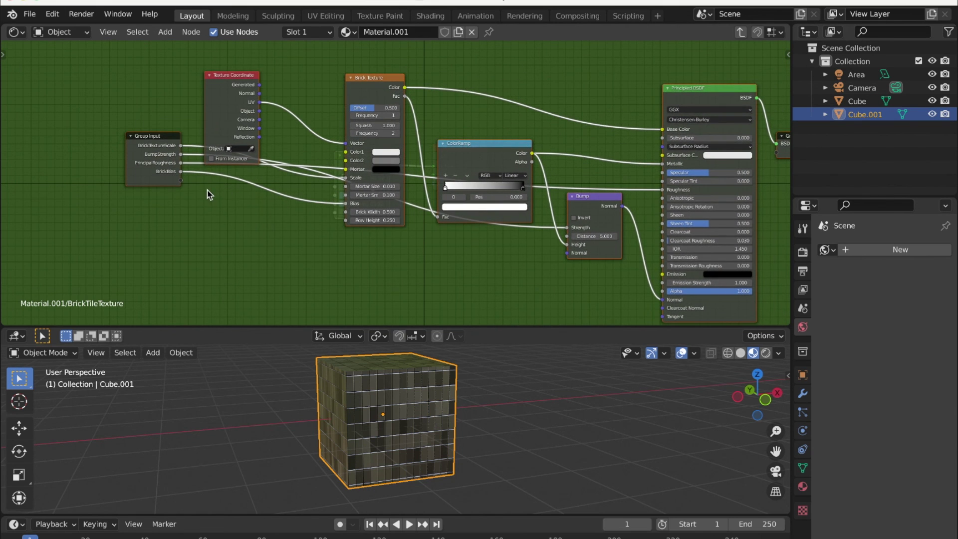
key(Tab)
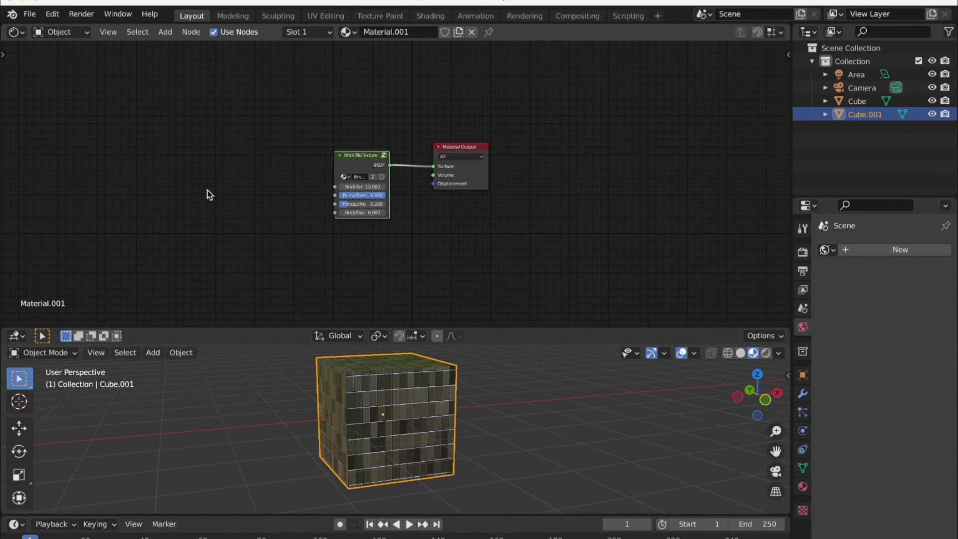
- Move the BrickTileTexture node slightly lower and farther from the Material Output, and select both nodes
drag(351, 162, 342, 158)
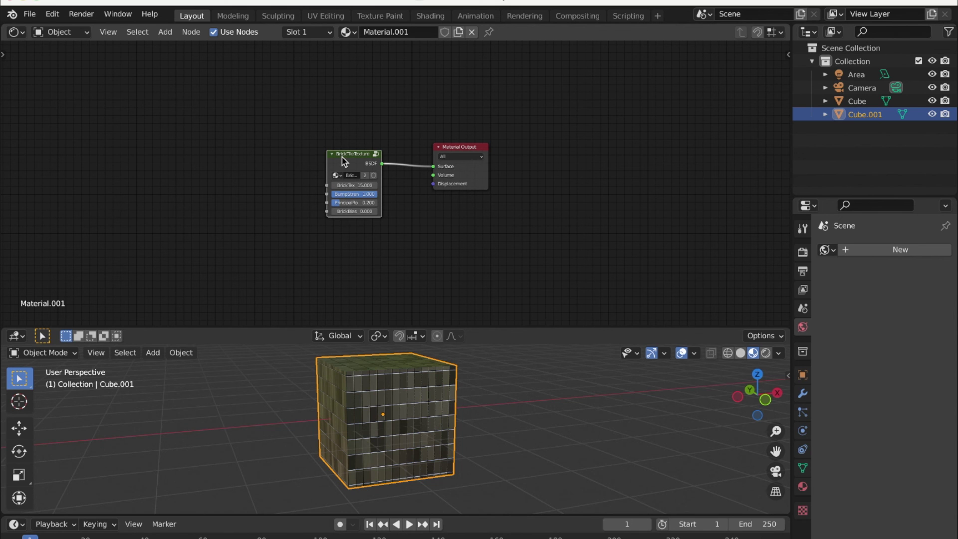
drag(343, 158, 336, 171)
drag(250, 121, 554, 287)
drag(263, 129, 583, 196)
drag(560, 253, 558, 272)
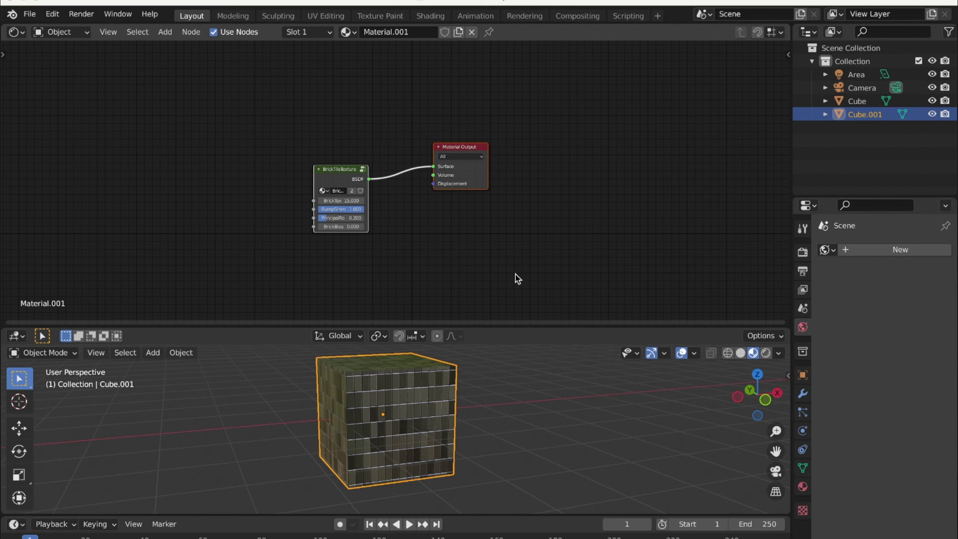
middle_drag(257, 396, 295, 430)
scroll(263, 408, down, 5)
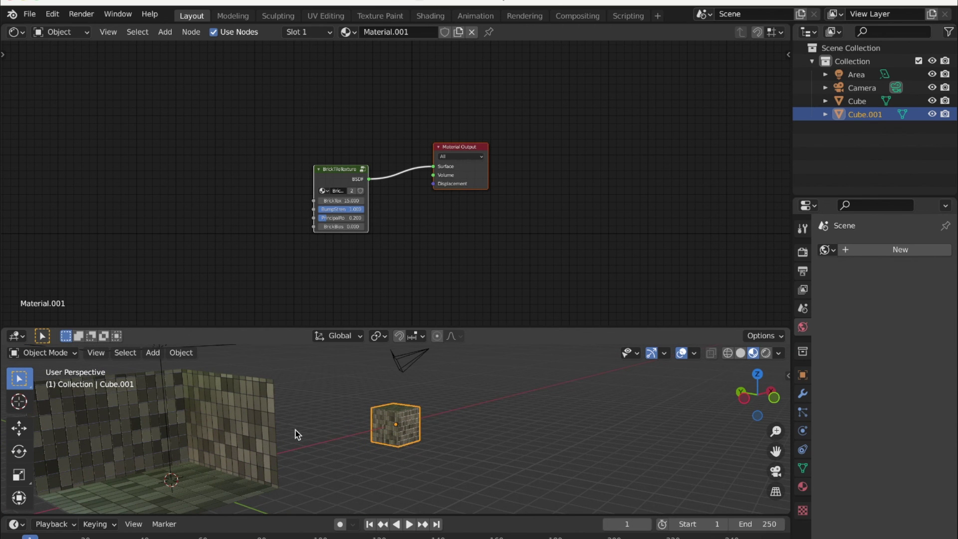